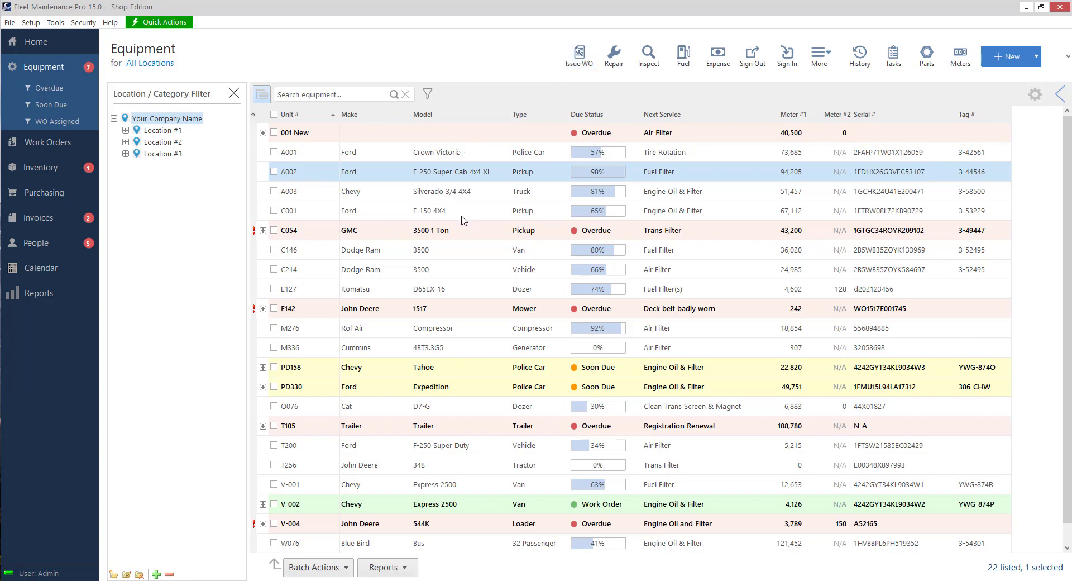
Select unit 001 New in the Equipment list.
{"action": "left_click", "coordinate": [415, 134]}
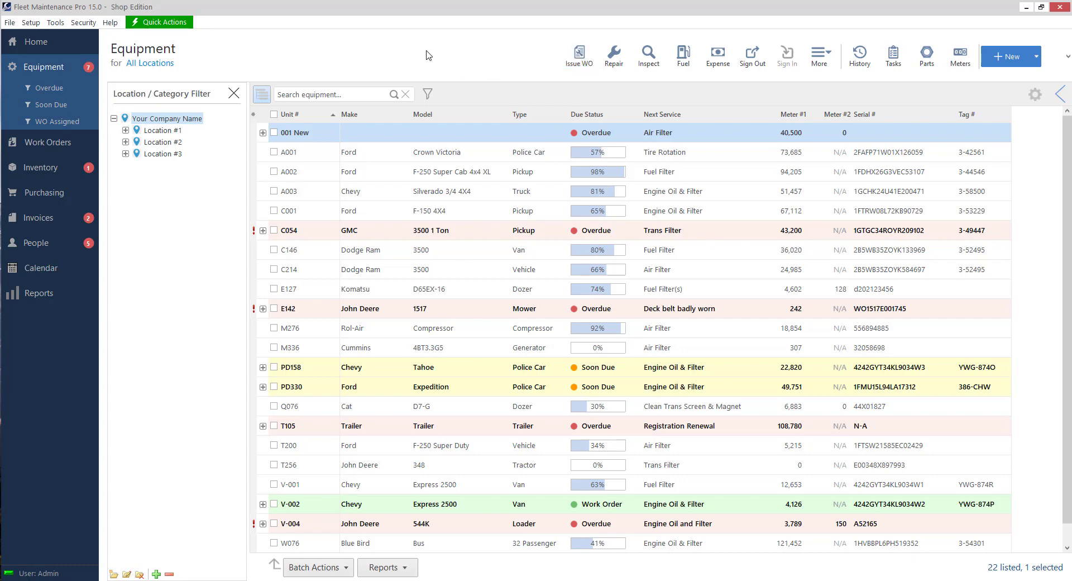
Expand unit 001 New to reveal its Air Filter service, overdue by 2500 miles.
{"action": "right_click", "coordinate": [332, 137]}
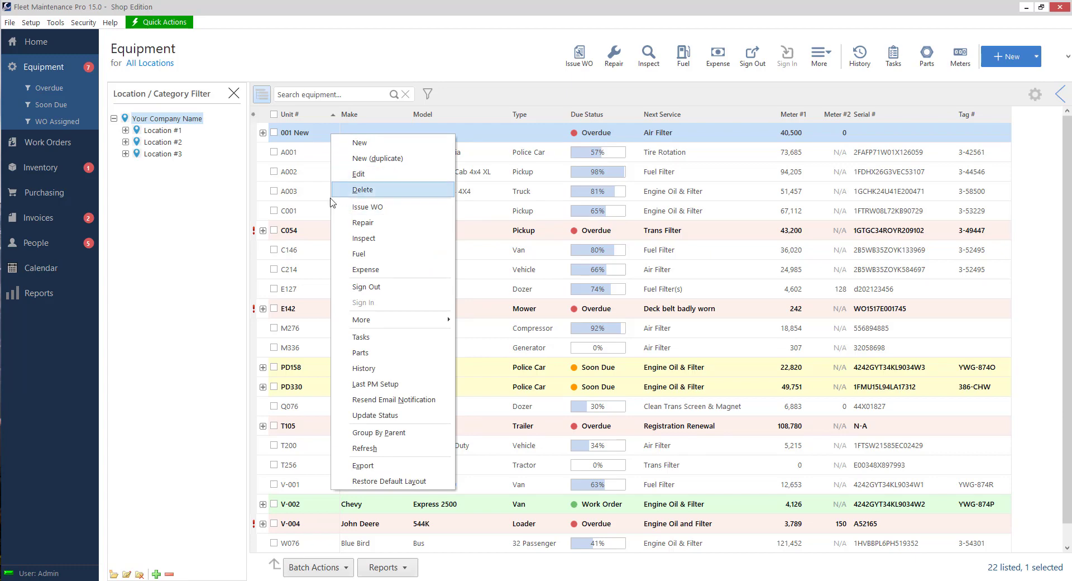
{"action": "left_click", "coordinate": [306, 195]}
{"action": "left_click", "coordinate": [263, 133]}
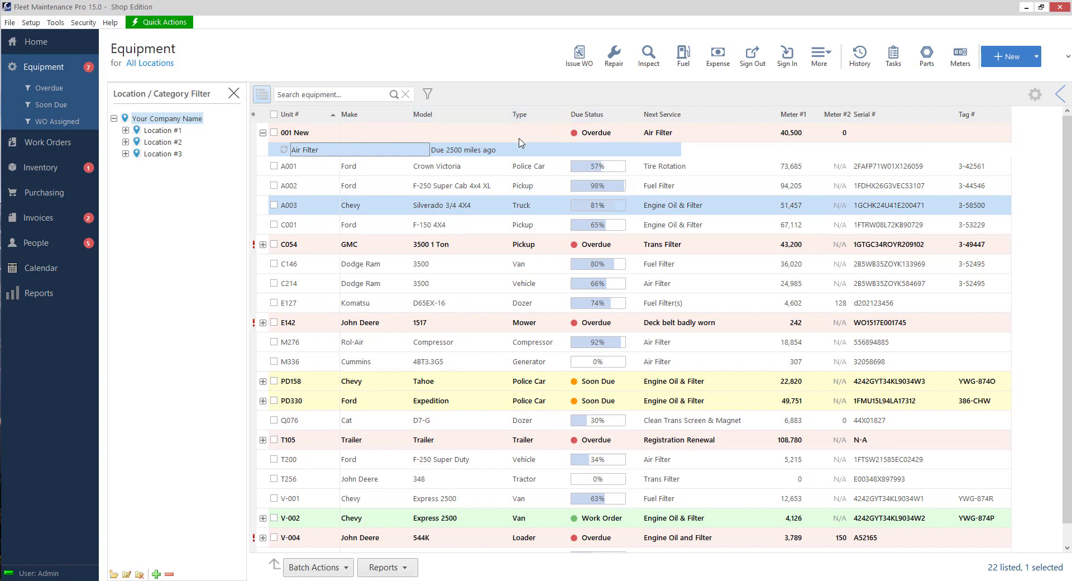
{"action": "left_click", "coordinate": [263, 133]}
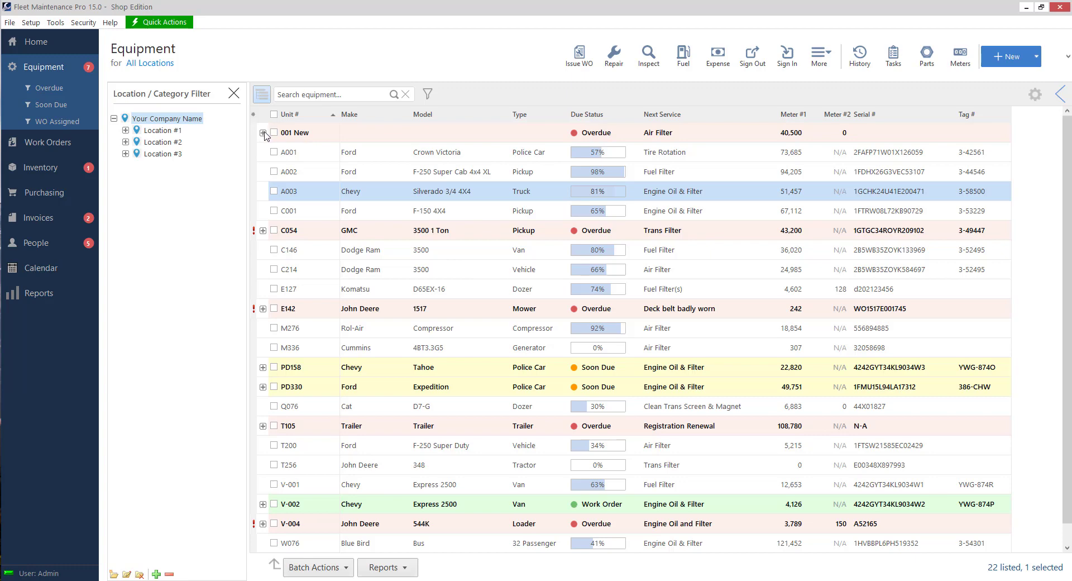
{"action": "left_click", "coordinate": [265, 136]}
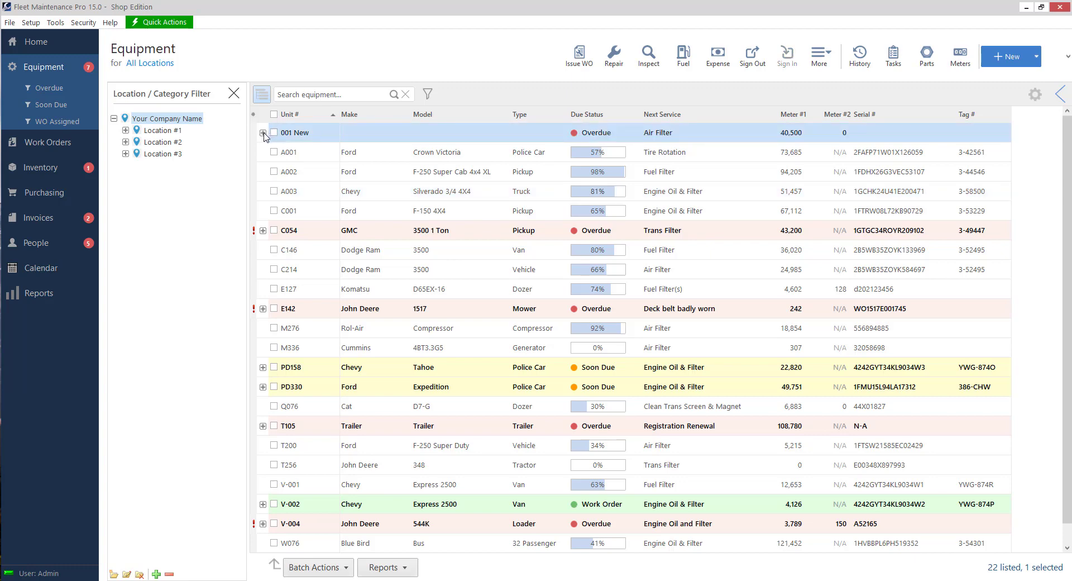
{"action": "left_click", "coordinate": [263, 133]}
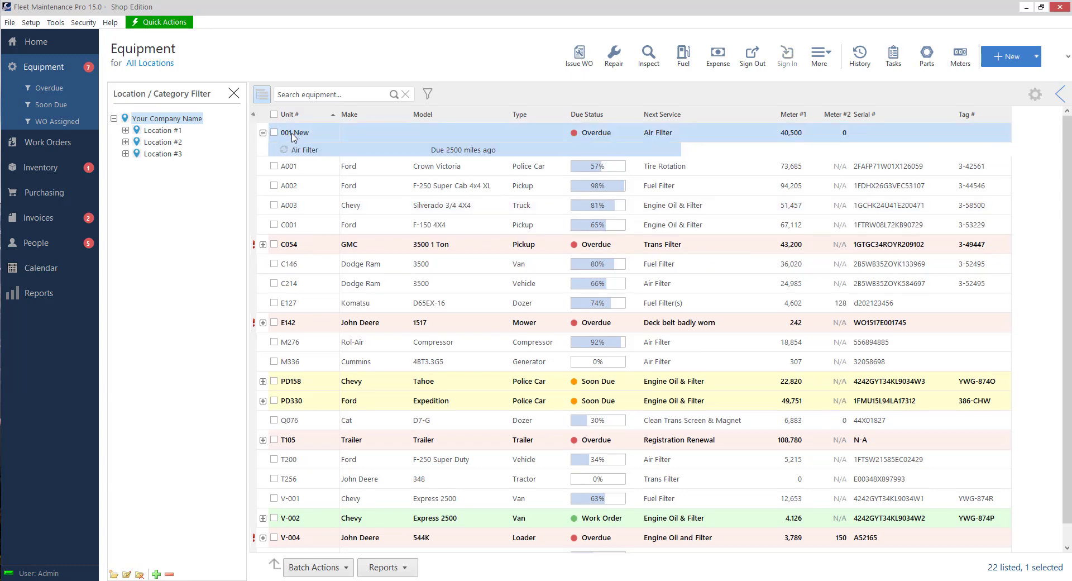
Issue a work order for 001 New for Selected Equipment, including due and soon-due tasks.
{"action": "left_click", "coordinate": [590, 58]}
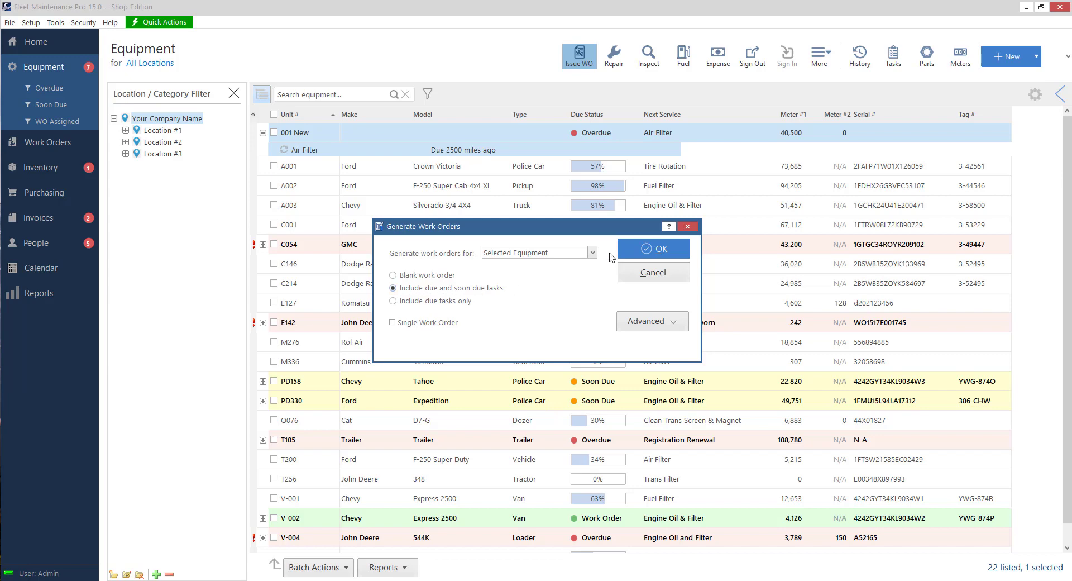
{"action": "left_click", "coordinate": [662, 249]}
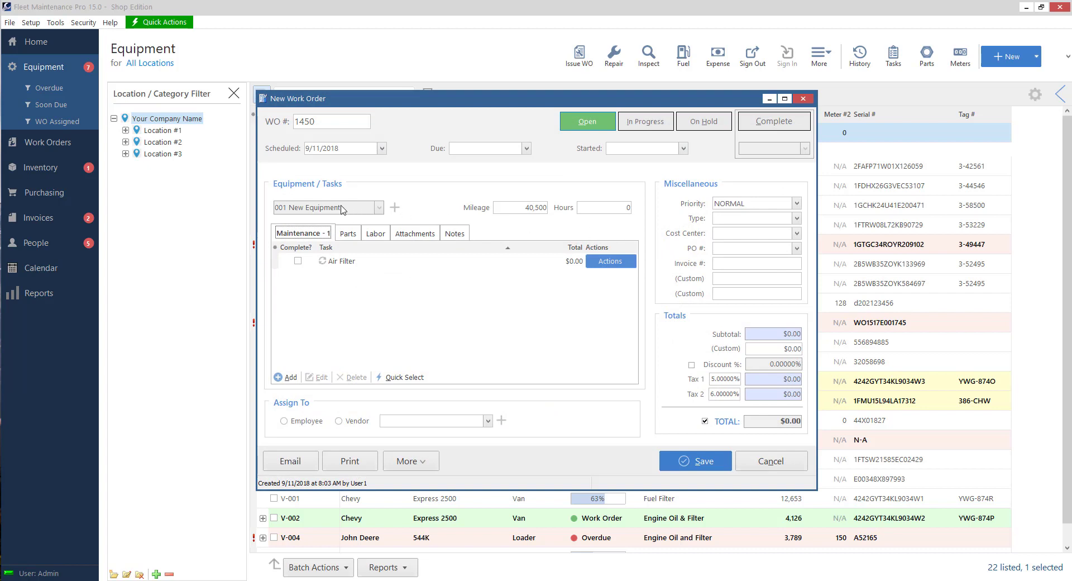
Select the Air Filter task and inspect work order number 1450.
{"action": "left_click", "coordinate": [353, 262]}
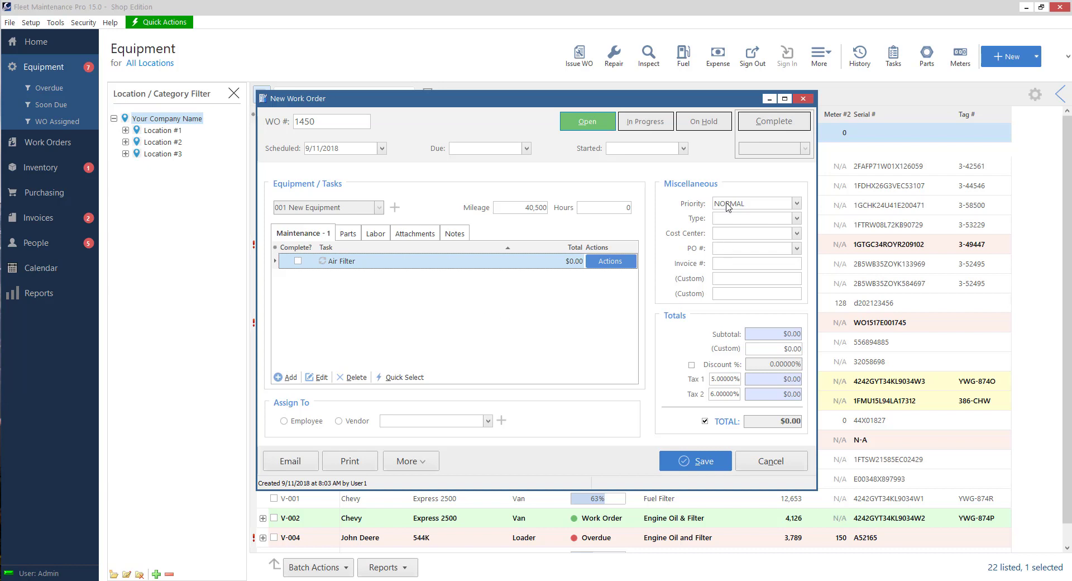
{"action": "left_click", "coordinate": [211, 120]}
{"action": "left_click", "coordinate": [330, 121]}
{"action": "left_click_drag", "start_coordinate": [330, 121], "coordinate": [274, 126]}
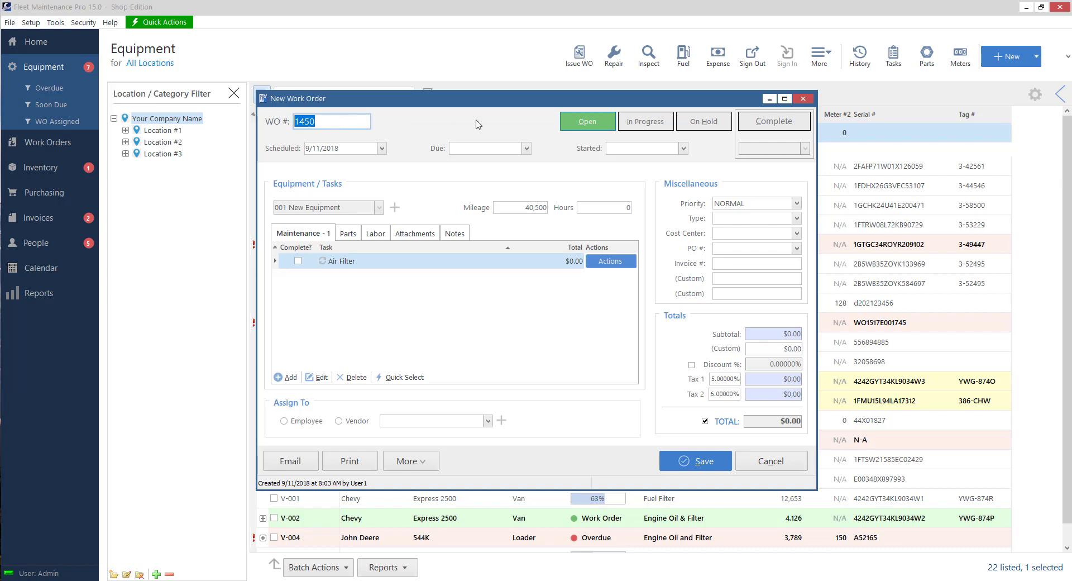
{"action": "left_click", "coordinate": [335, 122]}
{"action": "double_click", "coordinate": [325, 121]}
{"action": "left_click", "coordinate": [325, 121]}
Check the Scheduled, Due and Started date pickers, leaving the dates unchanged.
{"action": "left_click", "coordinate": [382, 148]}
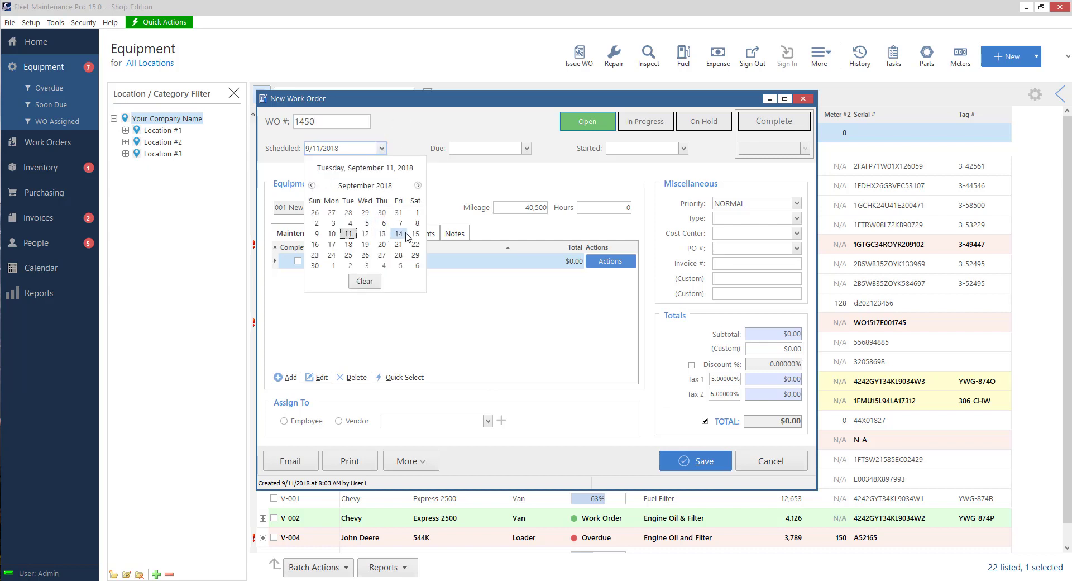
{"action": "left_click", "coordinate": [414, 143]}
{"action": "left_click", "coordinate": [526, 148]}
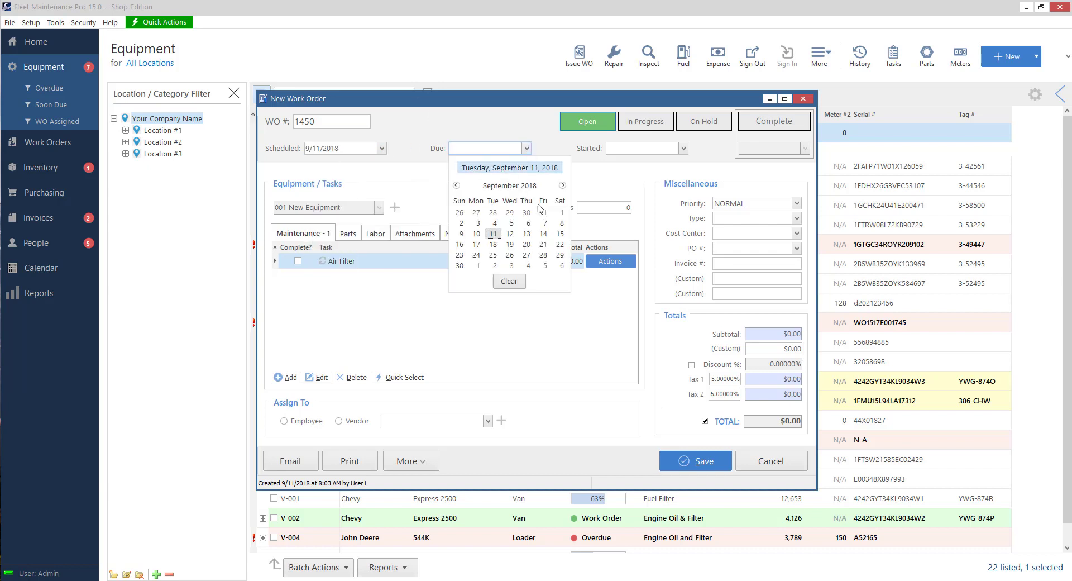
{"action": "left_click", "coordinate": [489, 111]}
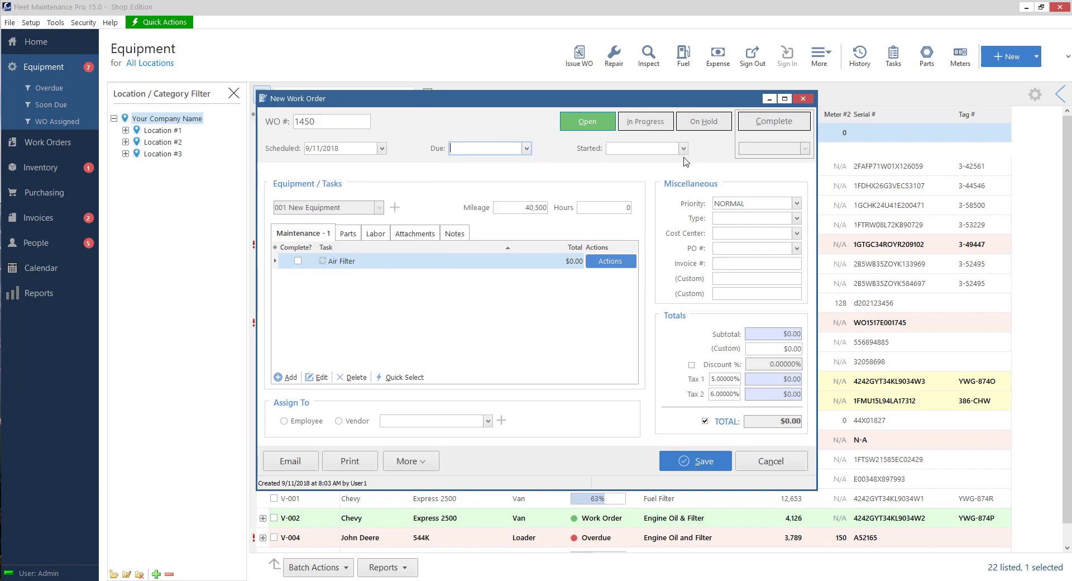
{"action": "left_click", "coordinate": [684, 149]}
{"action": "left_click", "coordinate": [774, 124]}
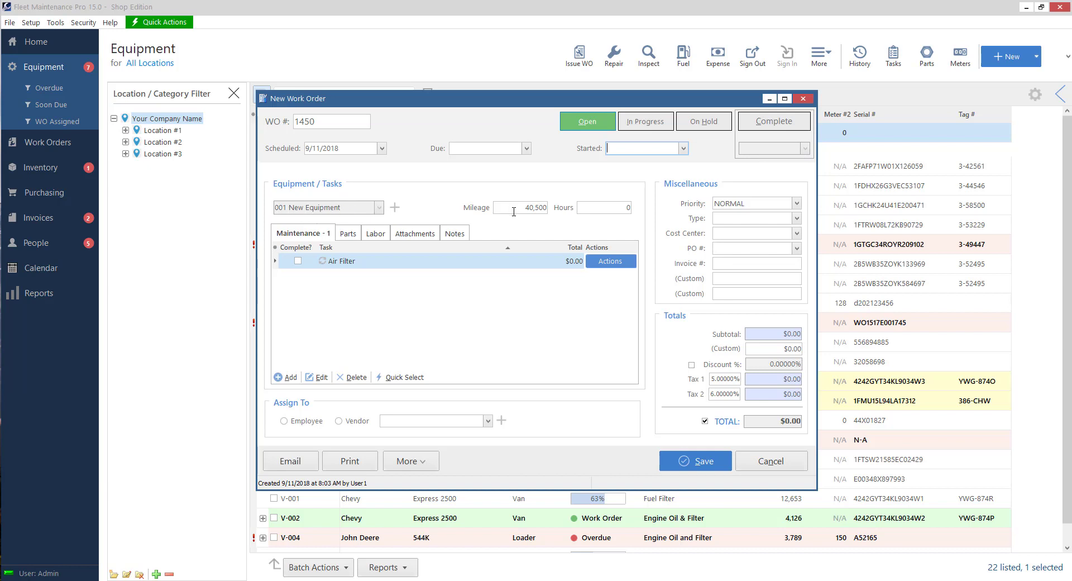
{"action": "left_click", "coordinate": [514, 207]}
{"action": "left_click_drag", "start_coordinate": [545, 207], "coordinate": [450, 206]}
{"action": "left_click", "coordinate": [591, 209]}
{"action": "left_click", "coordinate": [482, 324]}
{"action": "left_click", "coordinate": [308, 234]}
{"action": "left_click", "coordinate": [353, 237]}
{"action": "left_click", "coordinate": [375, 235]}
{"action": "left_click", "coordinate": [434, 235]}
{"action": "left_click", "coordinate": [453, 234]}
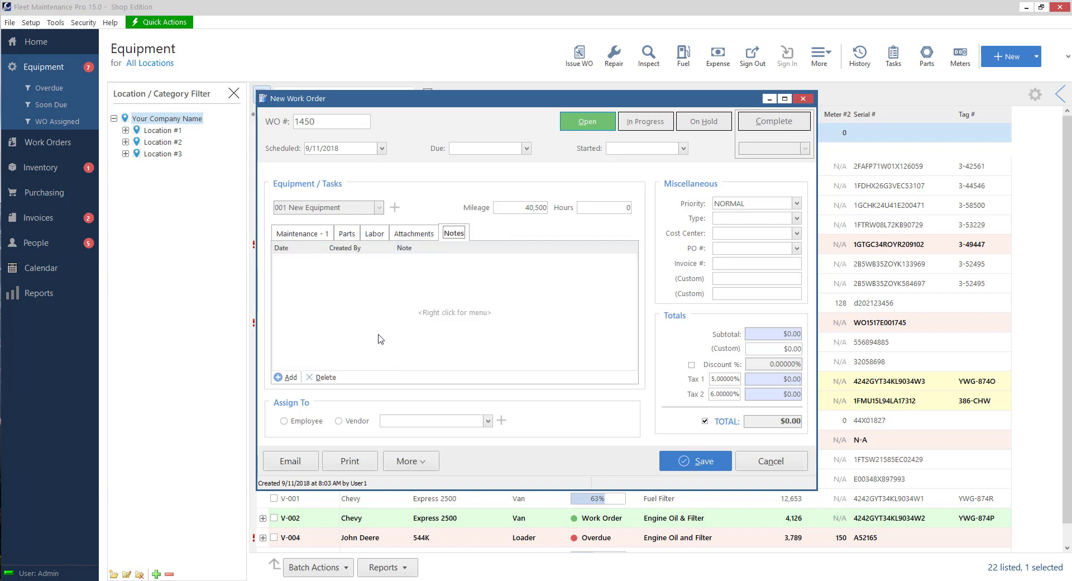
{"action": "left_click", "coordinate": [305, 234]}
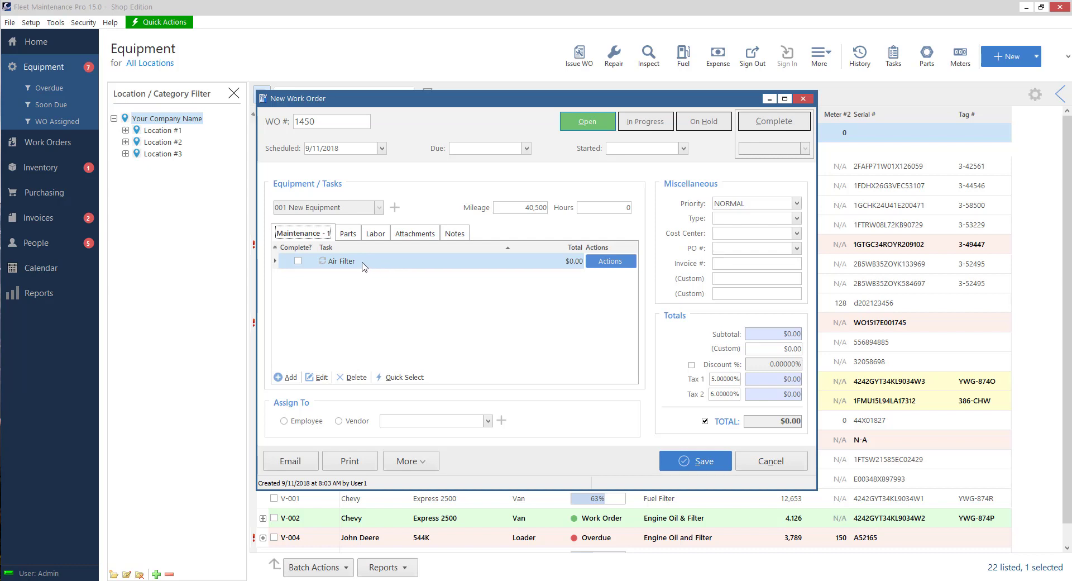
Add a new task and try the Repair and Other task types.
{"action": "left_click", "coordinate": [290, 378]}
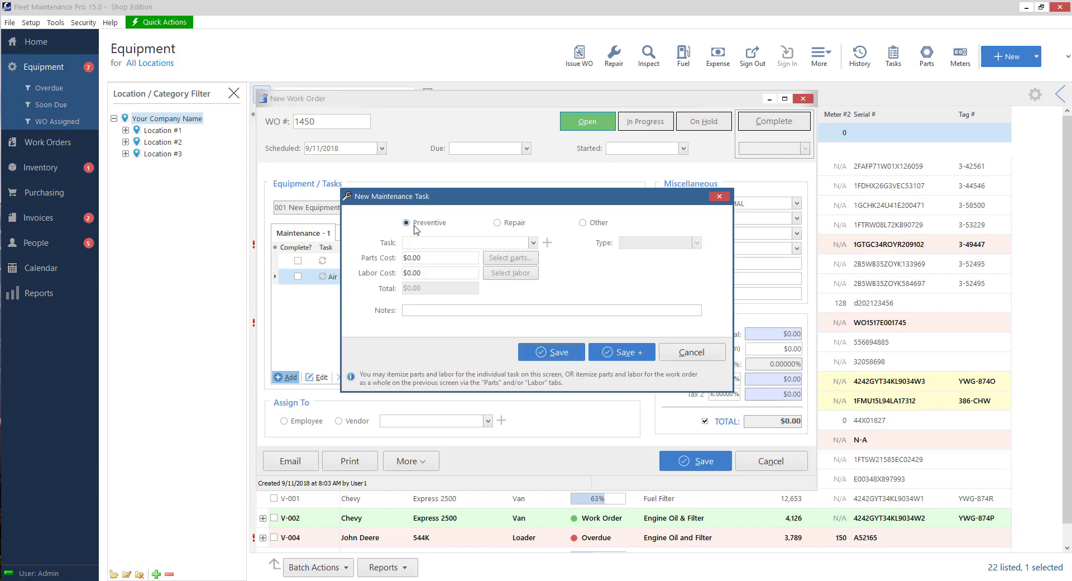
{"action": "left_click", "coordinate": [534, 246]}
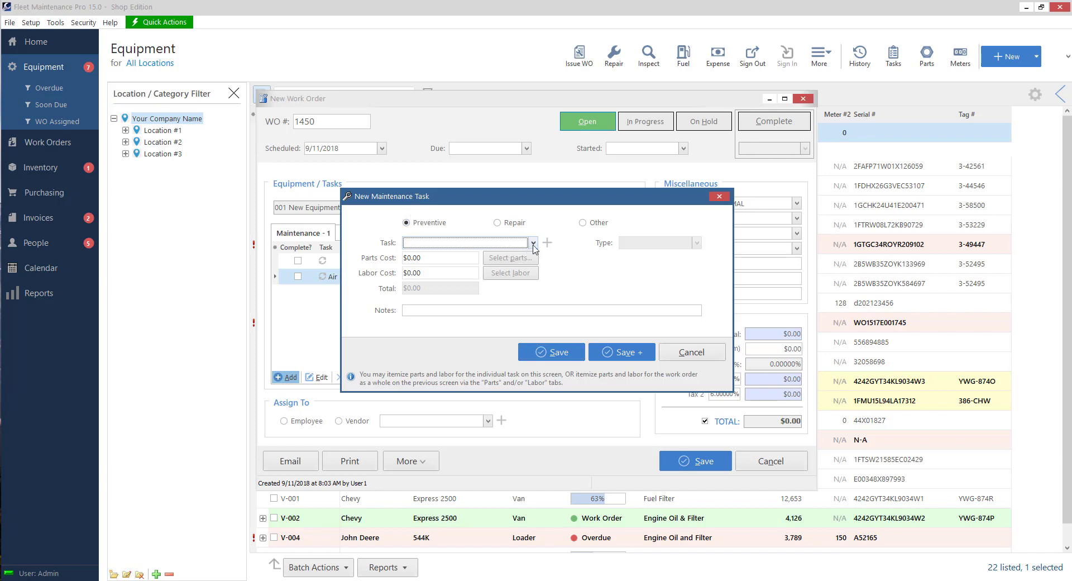
{"action": "left_click", "coordinate": [504, 223]}
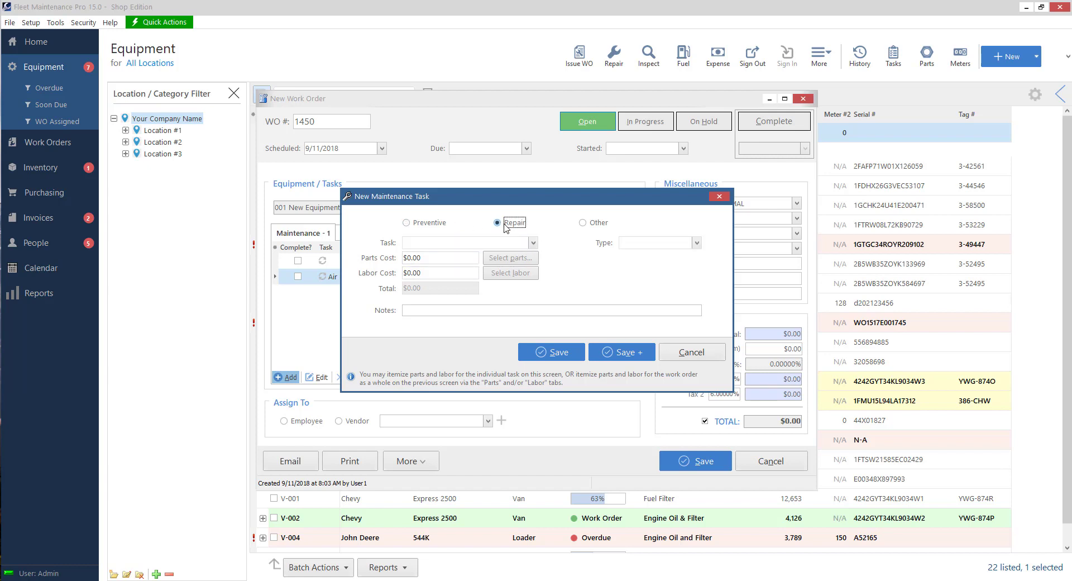
{"action": "left_click", "coordinate": [535, 244]}
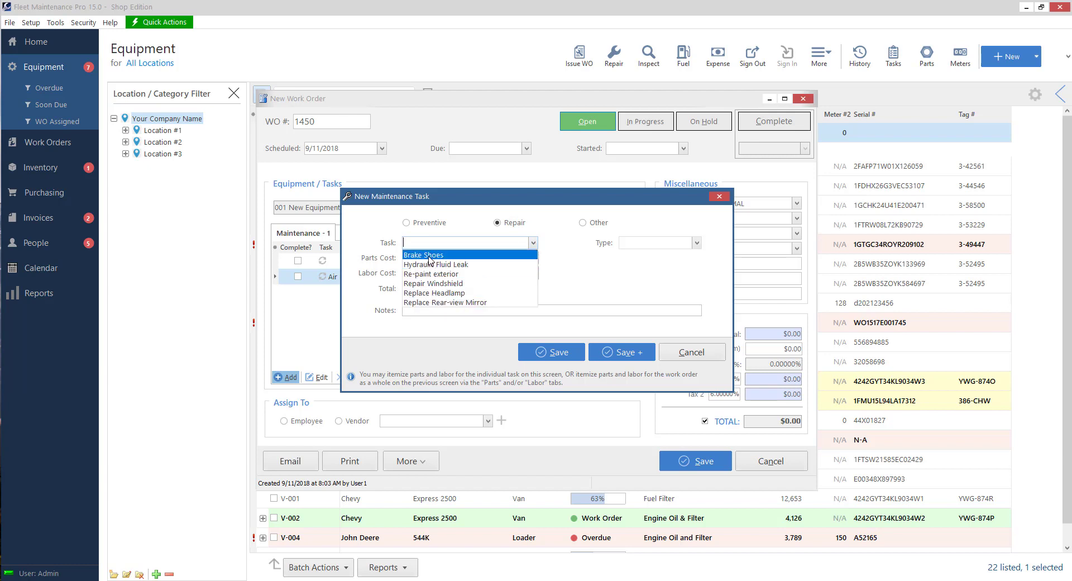
{"action": "left_click", "coordinate": [578, 261]}
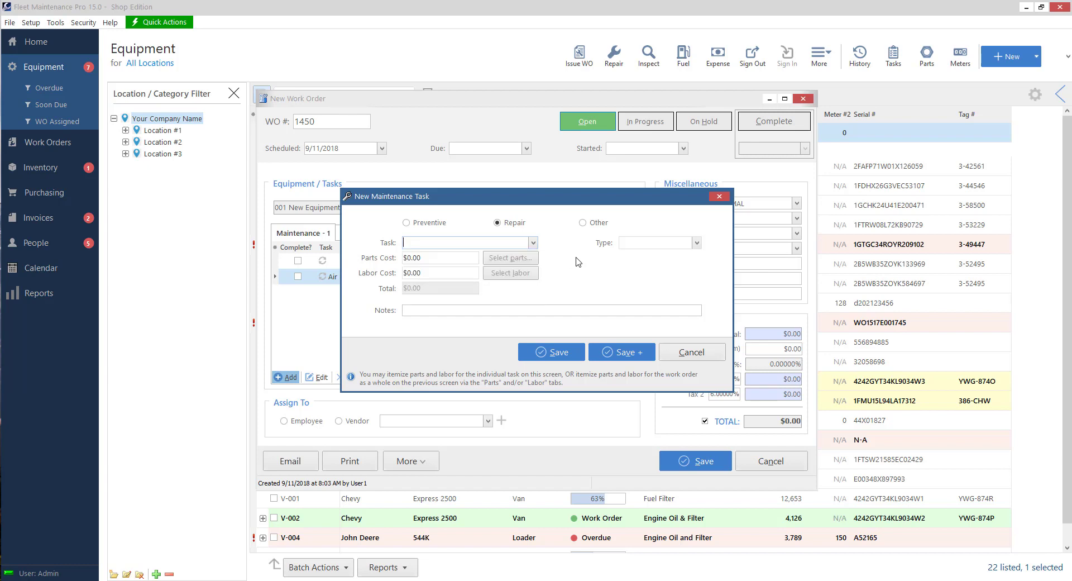
{"action": "left_click", "coordinate": [585, 223]}
Enter 'Test Task' as the task name, clear it, and revert to Preventive.
{"action": "left_click", "coordinate": [419, 242]}
{"action": "type", "text": "Test Task"}
{"action": "key", "text": "ctrl+a"}
{"action": "key", "text": "BackSpace"}
{"action": "left_click", "coordinate": [406, 222]}
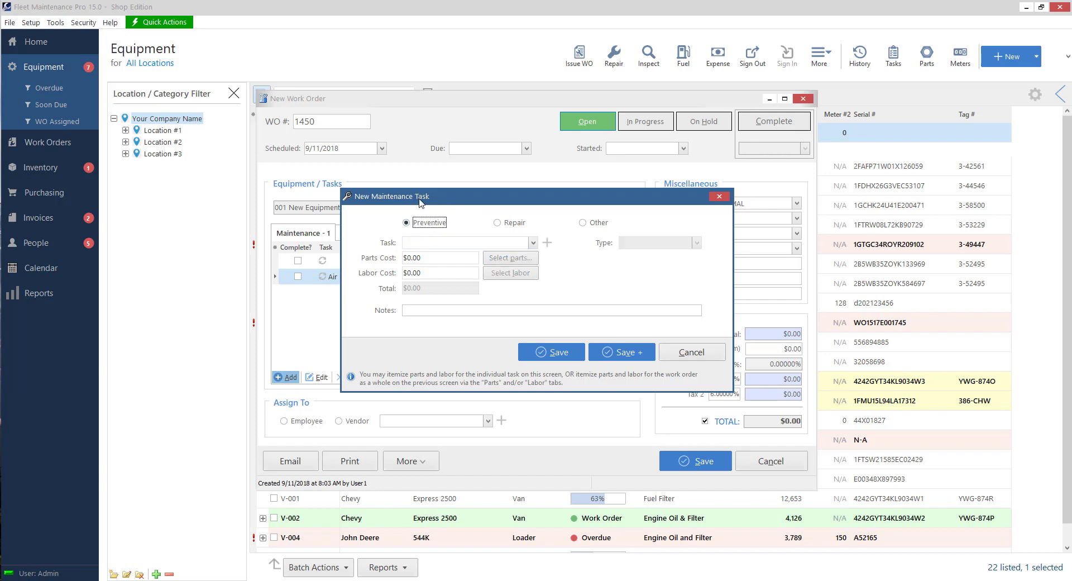
{"action": "mouse_move", "coordinate": [420, 203]}
{"action": "left_mouse_down"}
{"action": "mouse_move", "coordinate": [445, 330]}
{"action": "mouse_move", "coordinate": [408, 195]}
{"action": "left_mouse_up"}
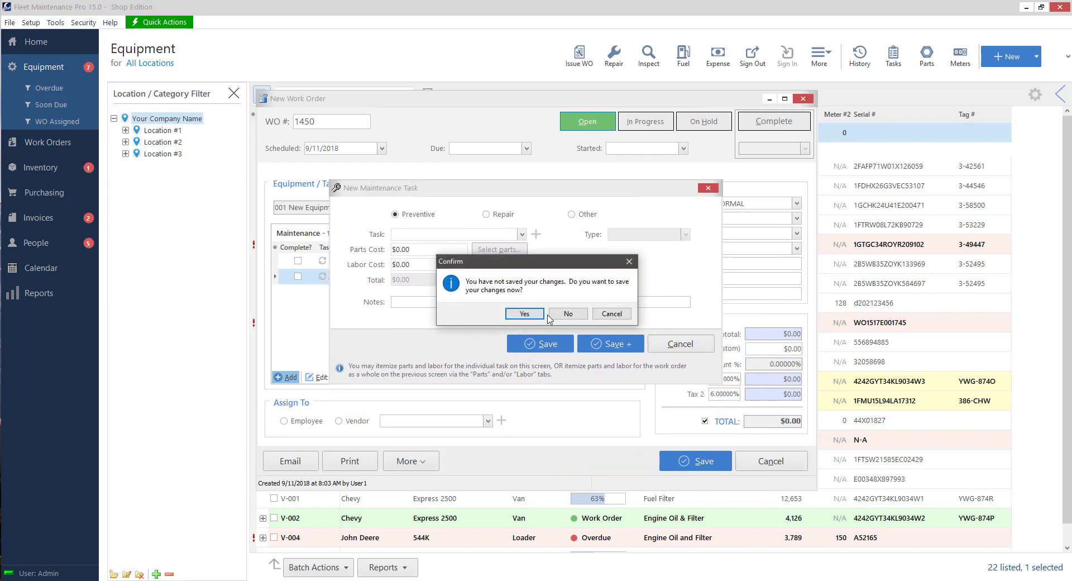
Discard the unfinished task and delete the original Air Filter task.
{"action": "left_click", "coordinate": [565, 314]}
{"action": "left_click", "coordinate": [357, 377]}
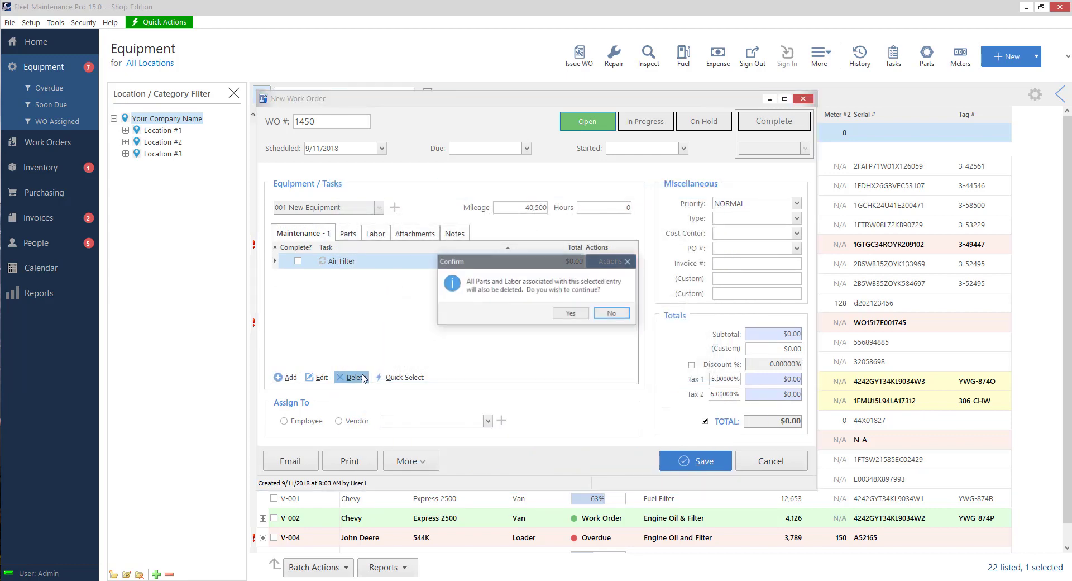
{"action": "left_click", "coordinate": [570, 313]}
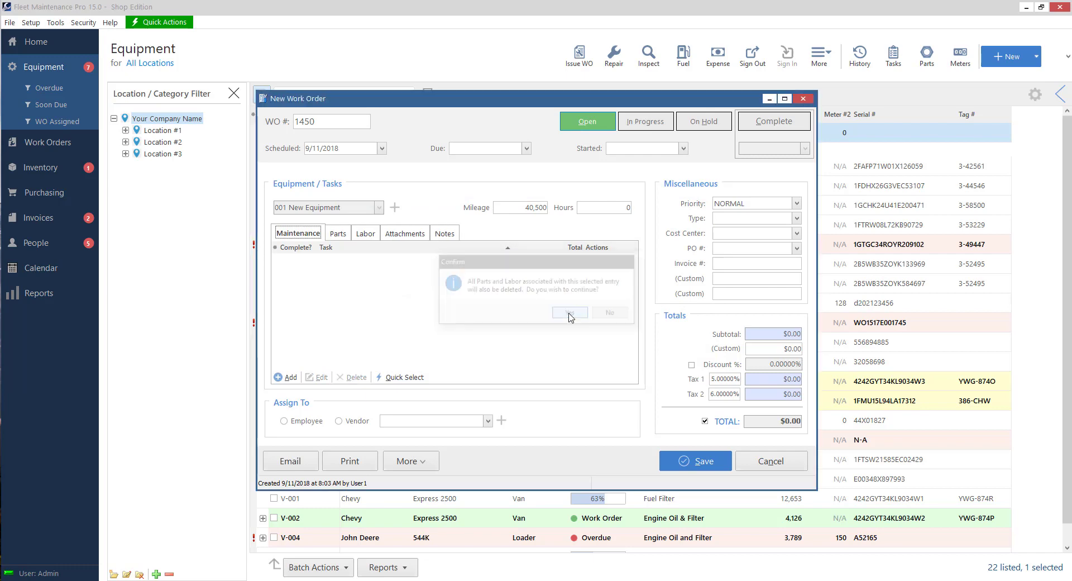
Add a new preventive task set to Air Filter.
{"action": "left_click", "coordinate": [287, 378]}
{"action": "left_click", "coordinate": [532, 243]}
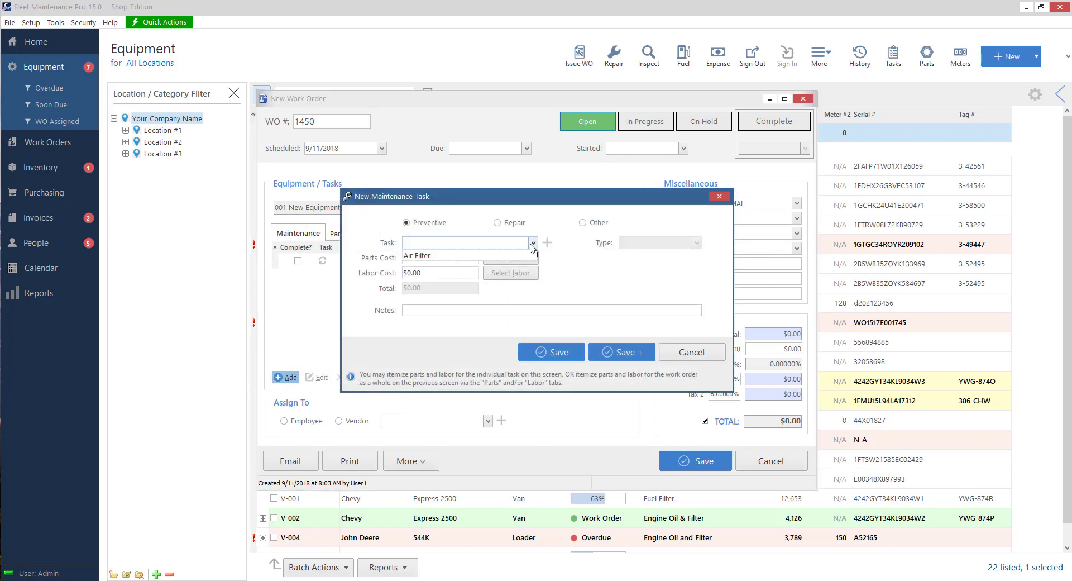
{"action": "left_click", "coordinate": [464, 256]}
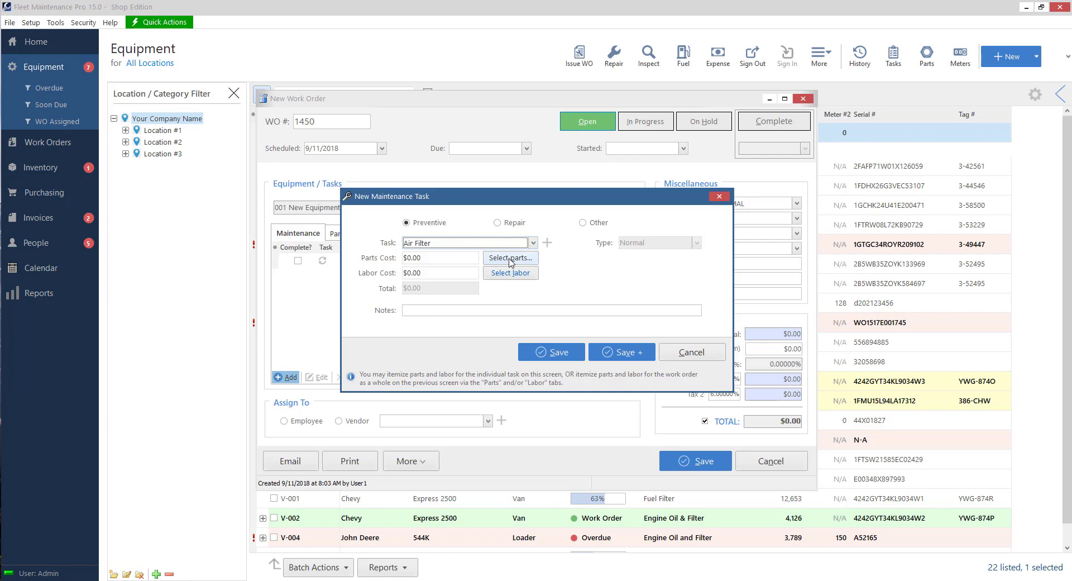
Add part 10, Multipurpose RNO 10 wt, to the Air Filter task.
{"action": "left_click", "coordinate": [509, 258]}
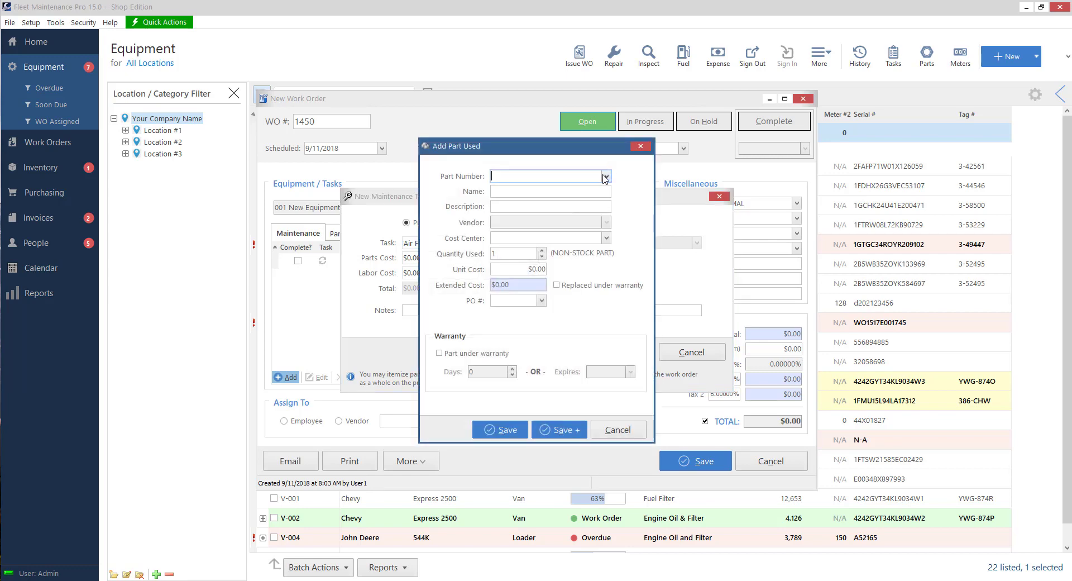
{"action": "left_click", "coordinate": [606, 176]}
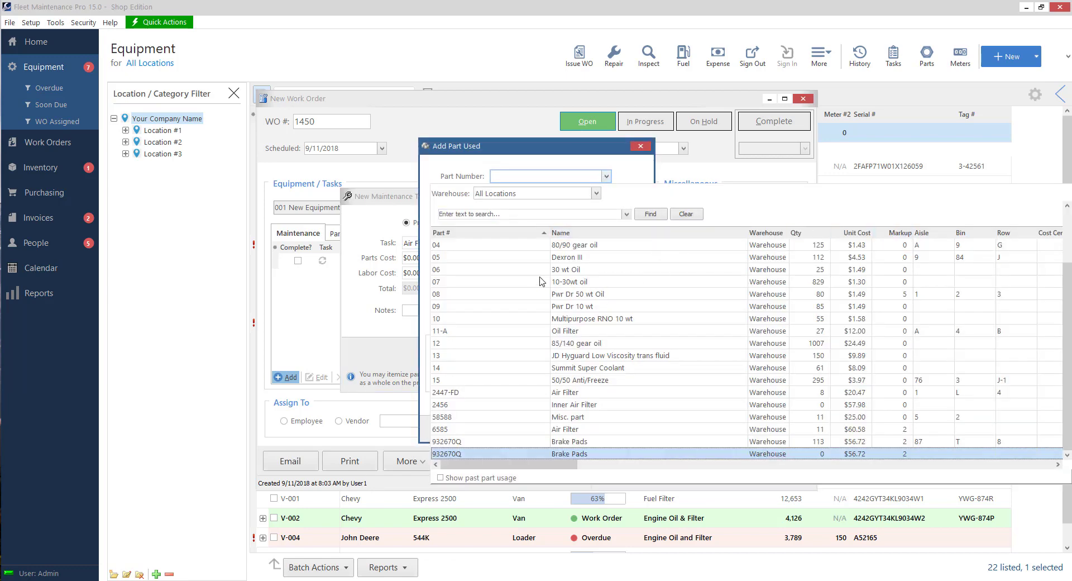
{"action": "left_click", "coordinate": [591, 320]}
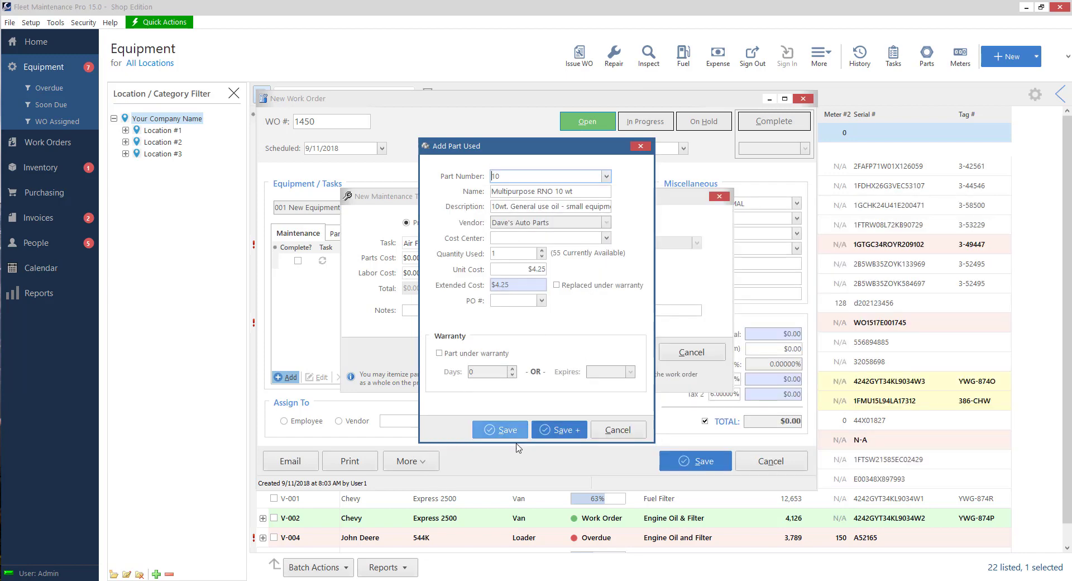
{"action": "left_click", "coordinate": [507, 430]}
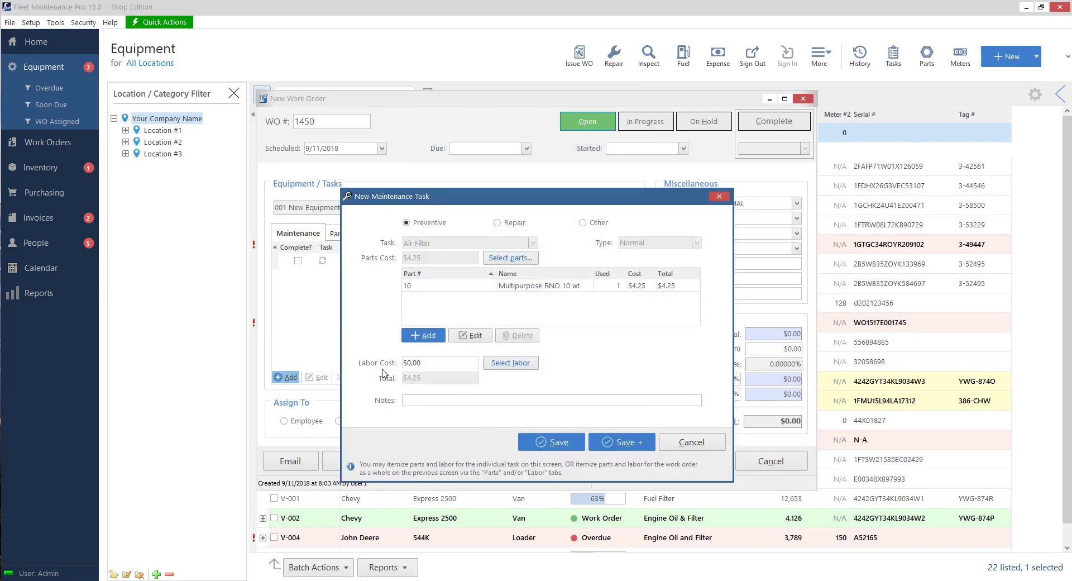
Add a $65.00 labor line for the chosen technician to the Air Filter task.
{"action": "left_click", "coordinate": [512, 364]}
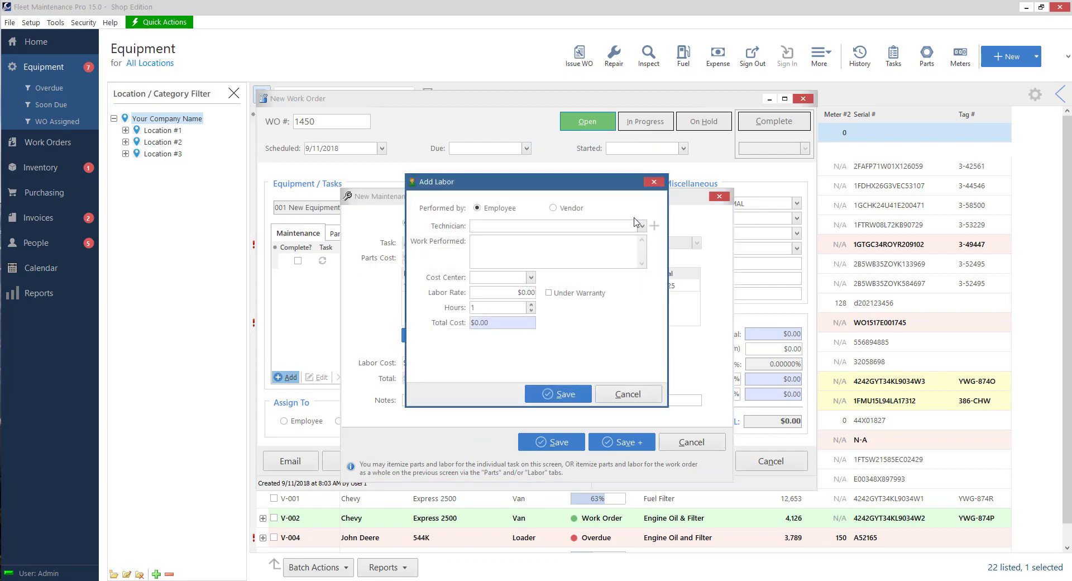
{"action": "left_click", "coordinate": [640, 225]}
{"action": "left_click", "coordinate": [531, 258]}
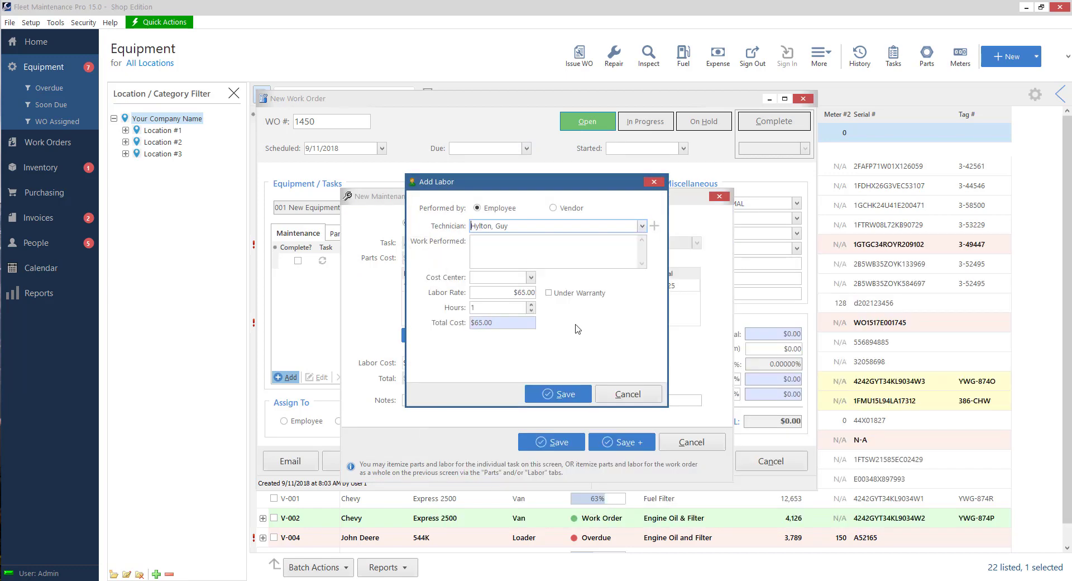
{"action": "left_click", "coordinate": [557, 394]}
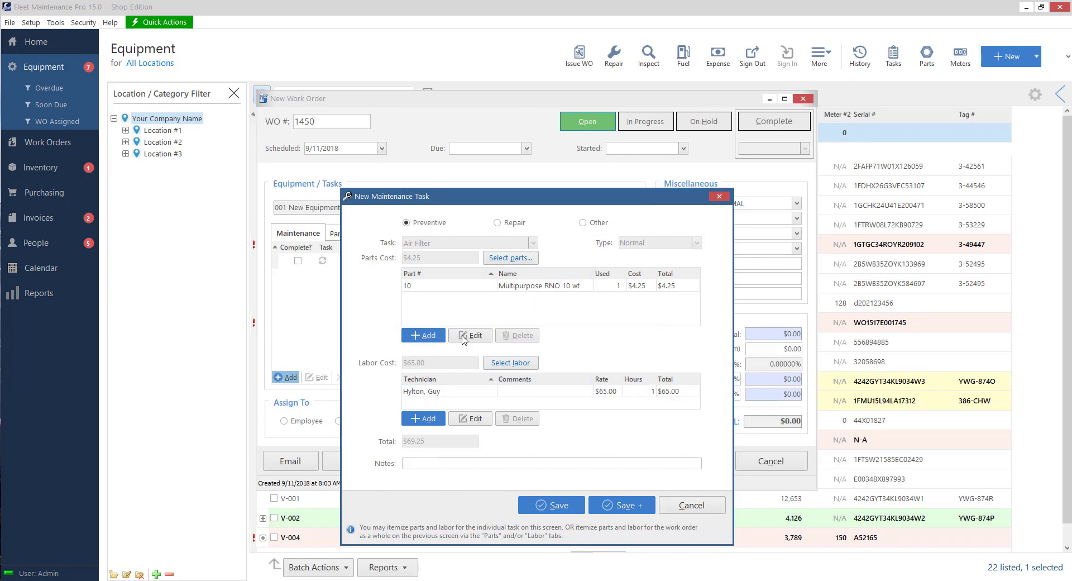
Save the Air Filter task and review work order 1450's parts and labor lists.
{"action": "left_click", "coordinate": [554, 505]}
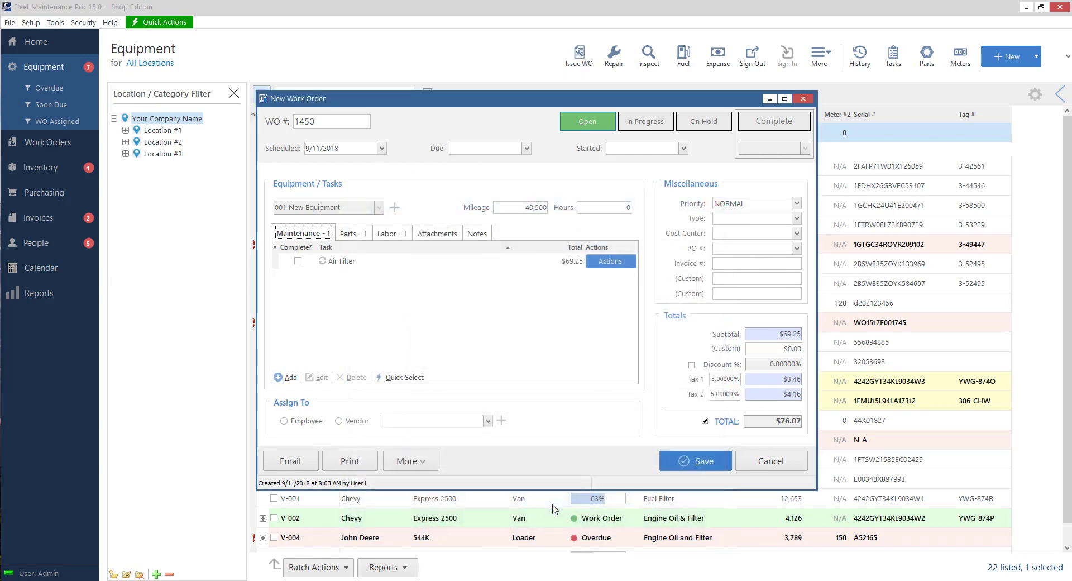
{"action": "left_click", "coordinate": [334, 257]}
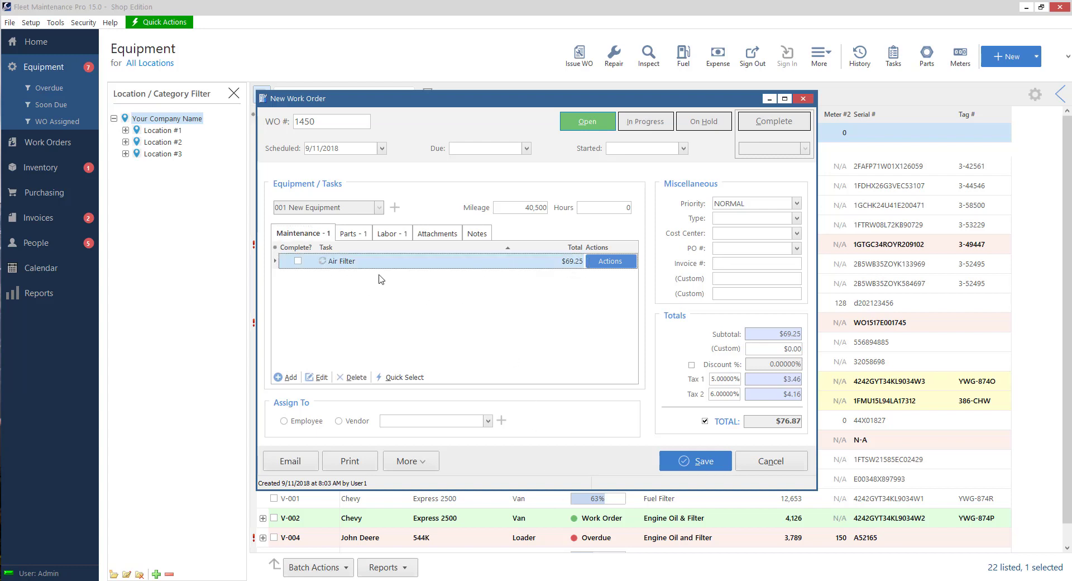
{"action": "left_click", "coordinate": [356, 234]}
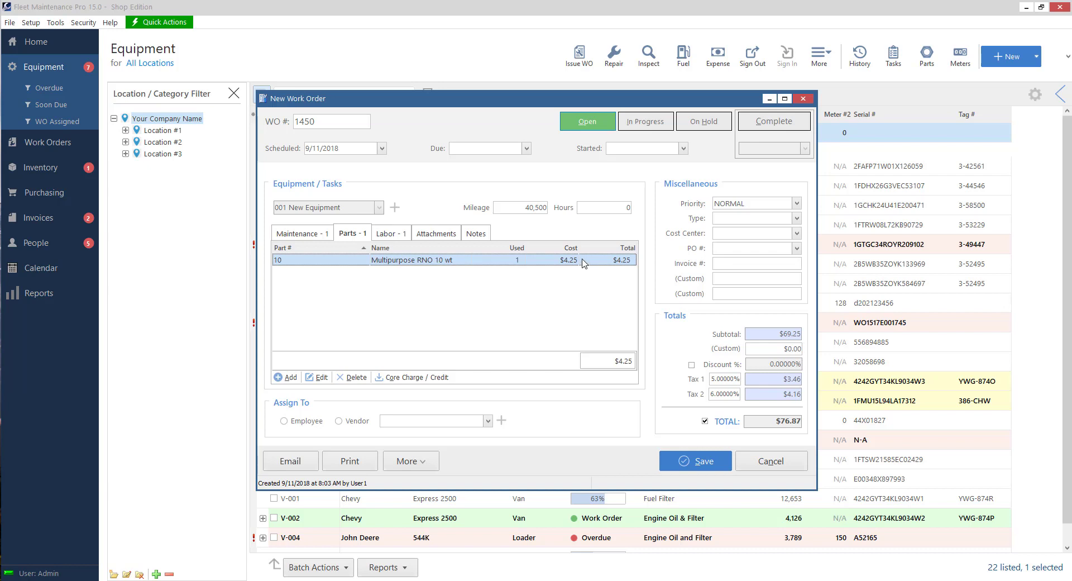
{"action": "left_click", "coordinate": [391, 234]}
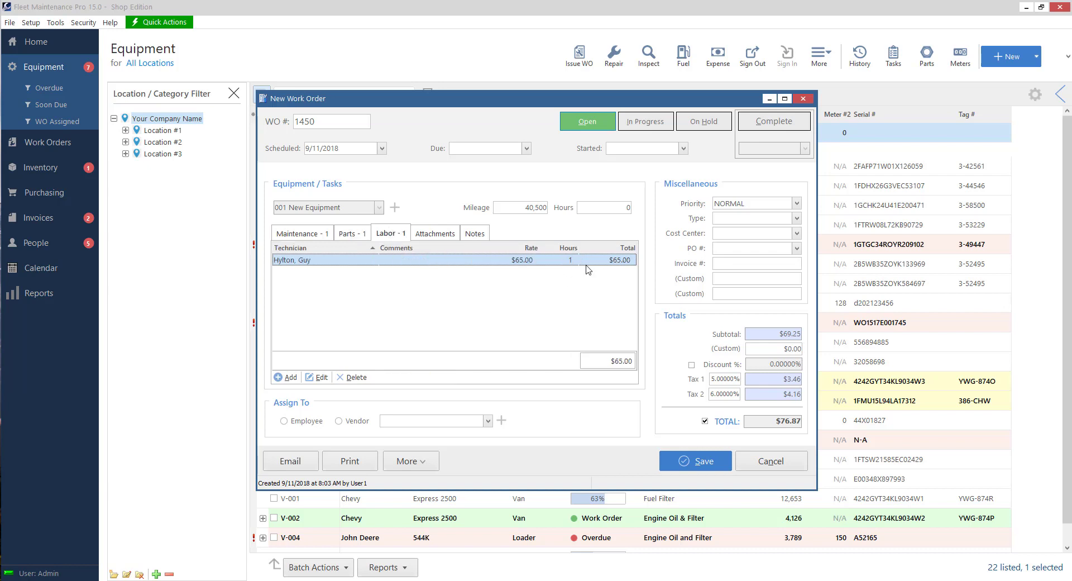
{"action": "left_click", "coordinate": [311, 238]}
Start a new Hydraulic Fluid Leak repair task, backing out of adding a part.
{"action": "left_click", "coordinate": [287, 377]}
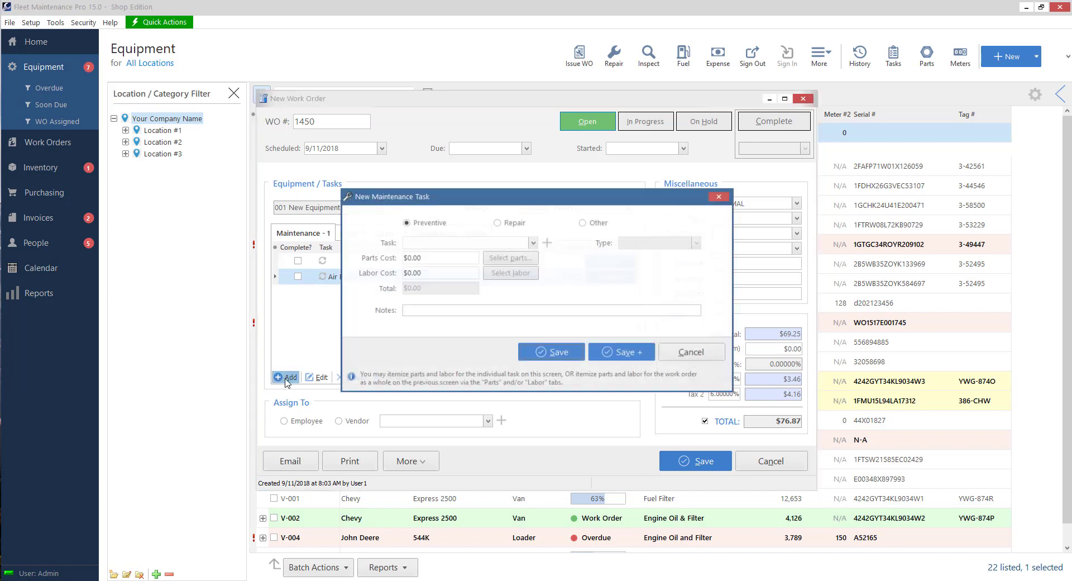
{"action": "left_click", "coordinate": [519, 223]}
{"action": "left_click", "coordinate": [517, 242]}
{"action": "left_click", "coordinate": [513, 268]}
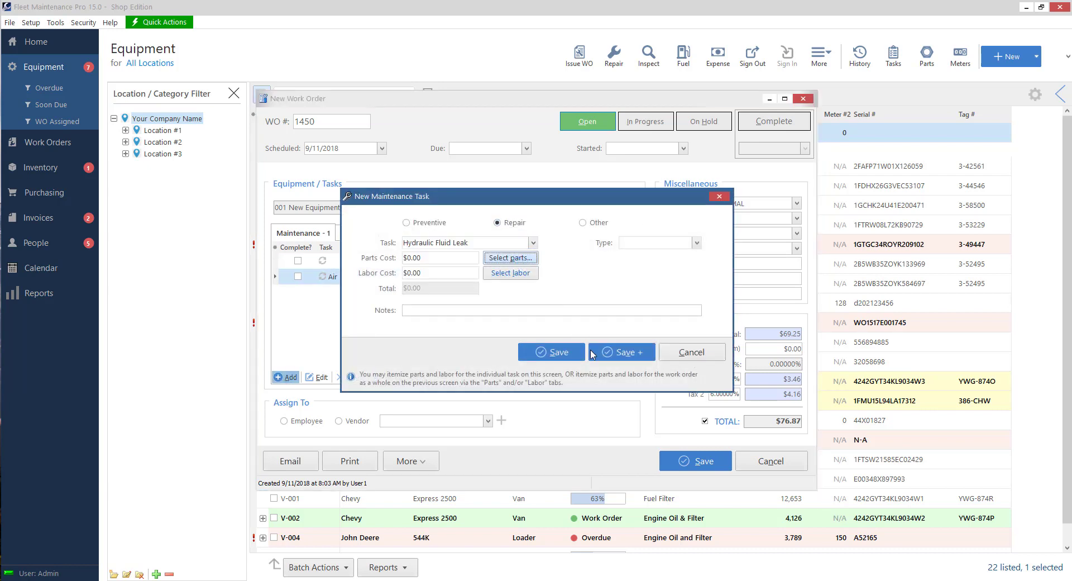
{"action": "left_click", "coordinate": [533, 258]}
{"action": "left_click", "coordinate": [517, 268]}
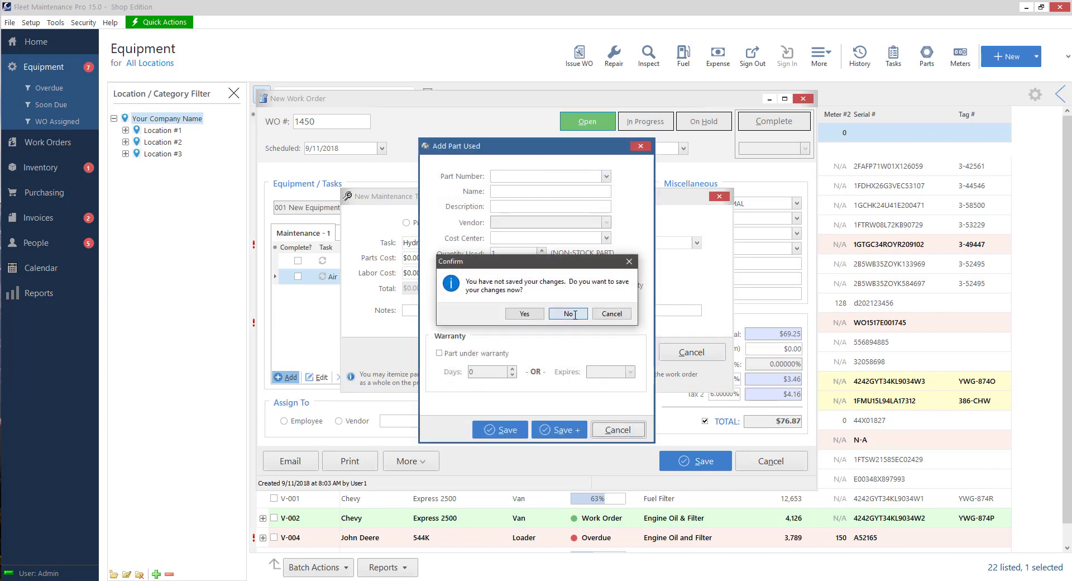
{"action": "left_click", "coordinate": [567, 313]}
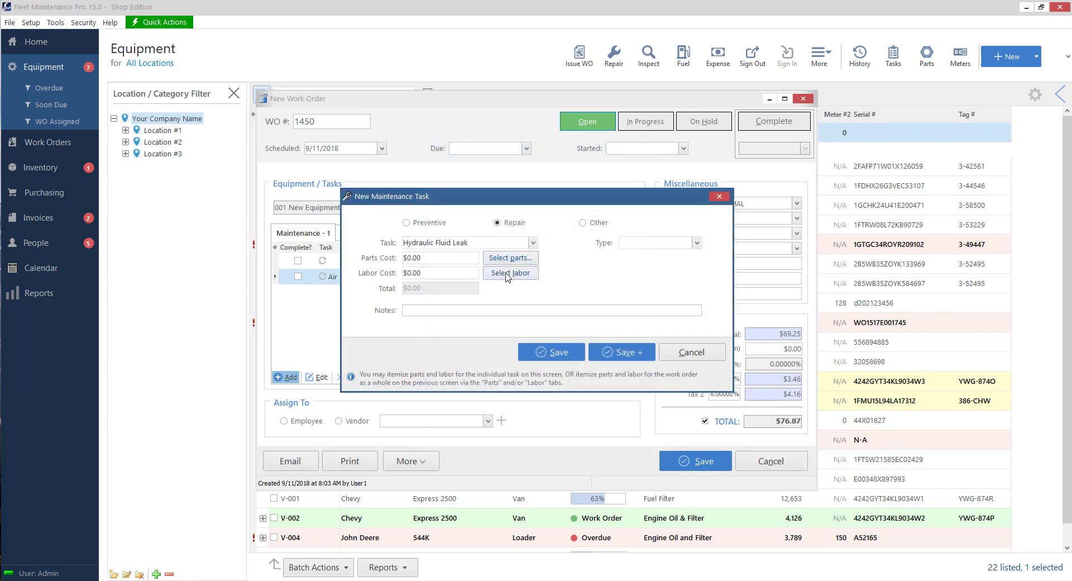
Change the repair task to Re-paint exterior, then cancel the dialog.
{"action": "left_click", "coordinate": [534, 242]}
{"action": "left_click", "coordinate": [443, 274]}
{"action": "left_click", "coordinate": [699, 357]}
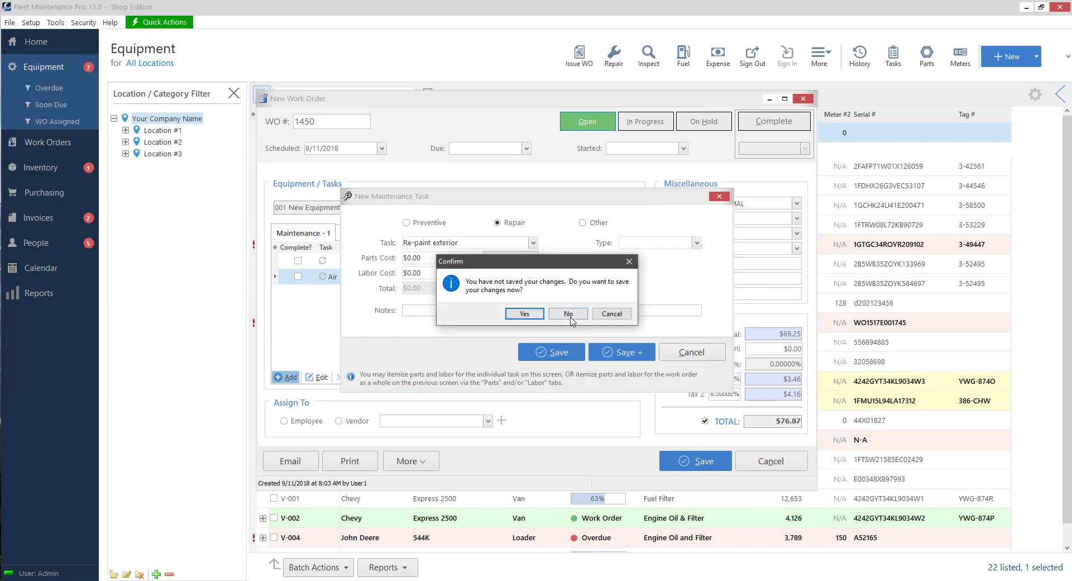
Discard the repair task, then browse Parts and Labor, cancelling a new labor entry.
{"action": "left_click", "coordinate": [572, 316]}
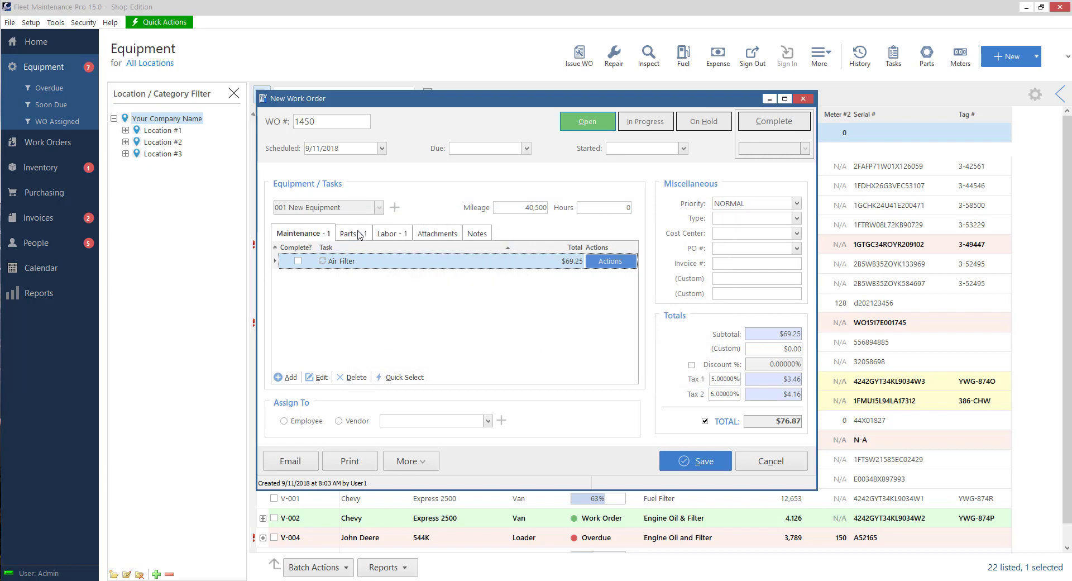
{"action": "left_click", "coordinate": [353, 234]}
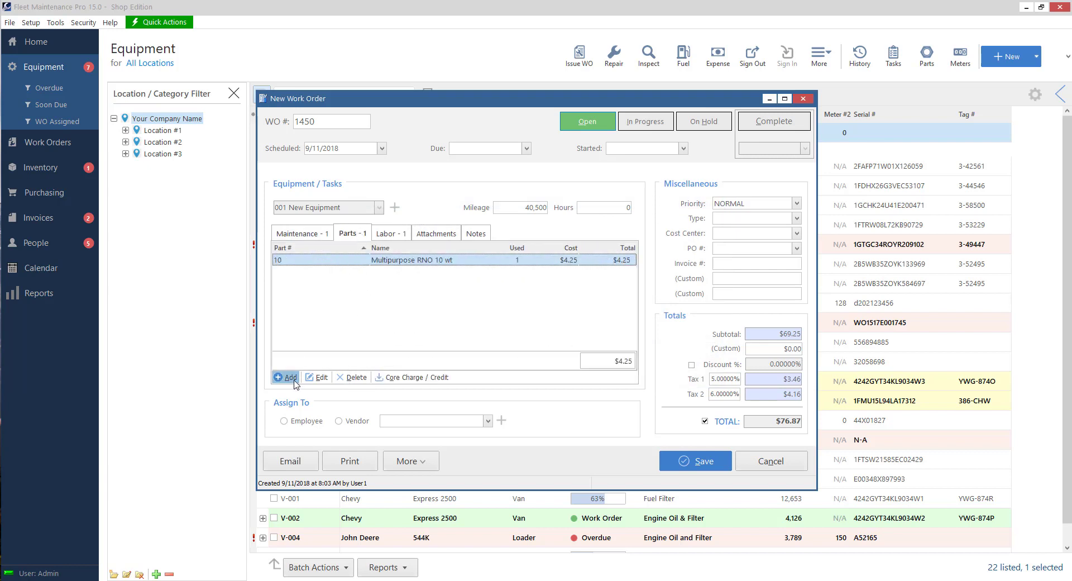
{"action": "left_click", "coordinate": [392, 233]}
{"action": "left_click", "coordinate": [288, 377]}
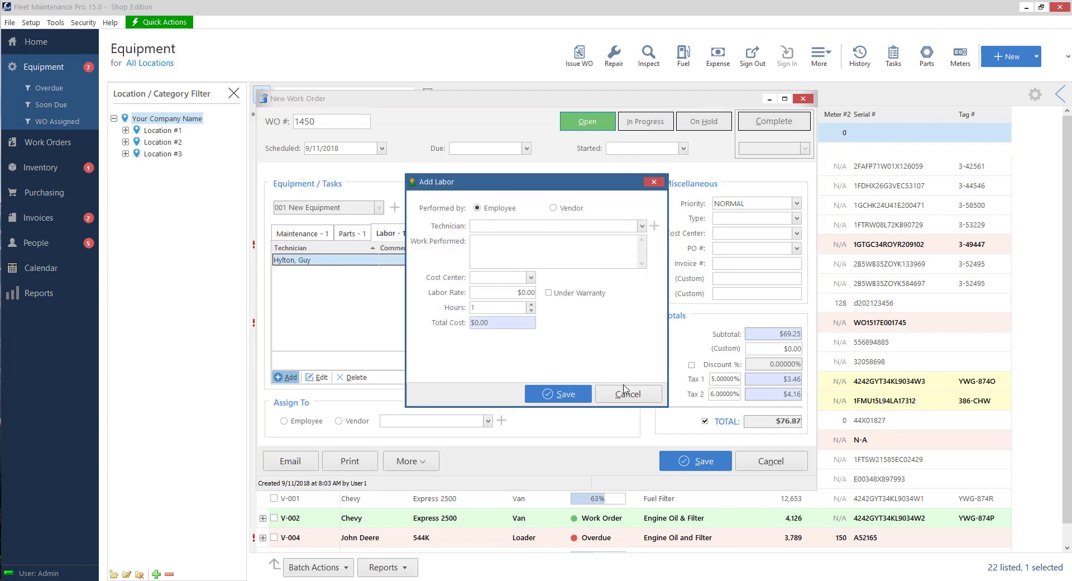
{"action": "left_click", "coordinate": [627, 393]}
{"action": "left_click", "coordinate": [579, 317]}
{"action": "left_click", "coordinate": [301, 233]}
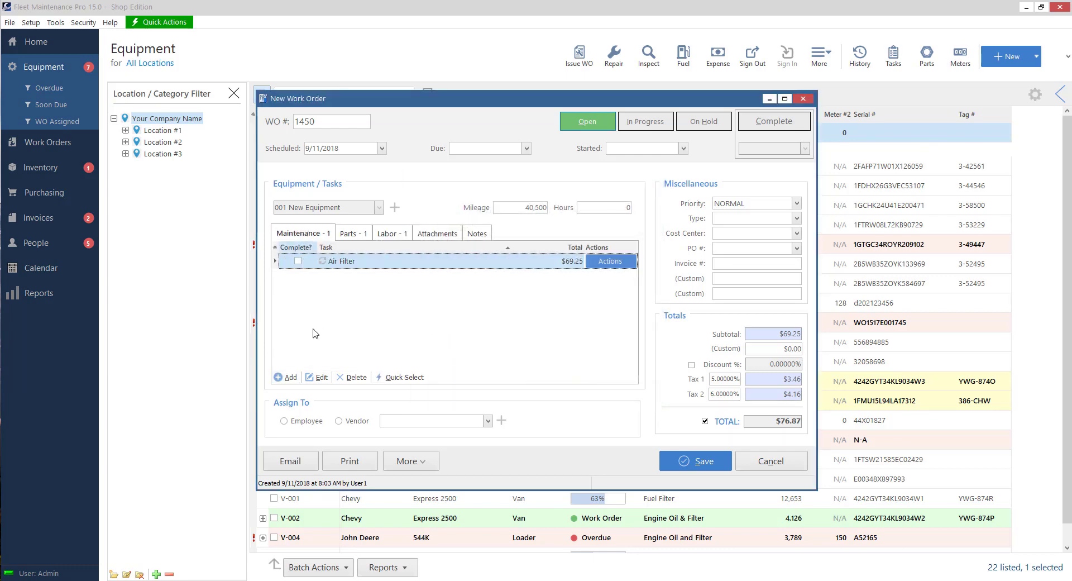
Cancel another new task, view Attachments and Notes, and return to Maintenance.
{"action": "left_click", "coordinate": [286, 377]}
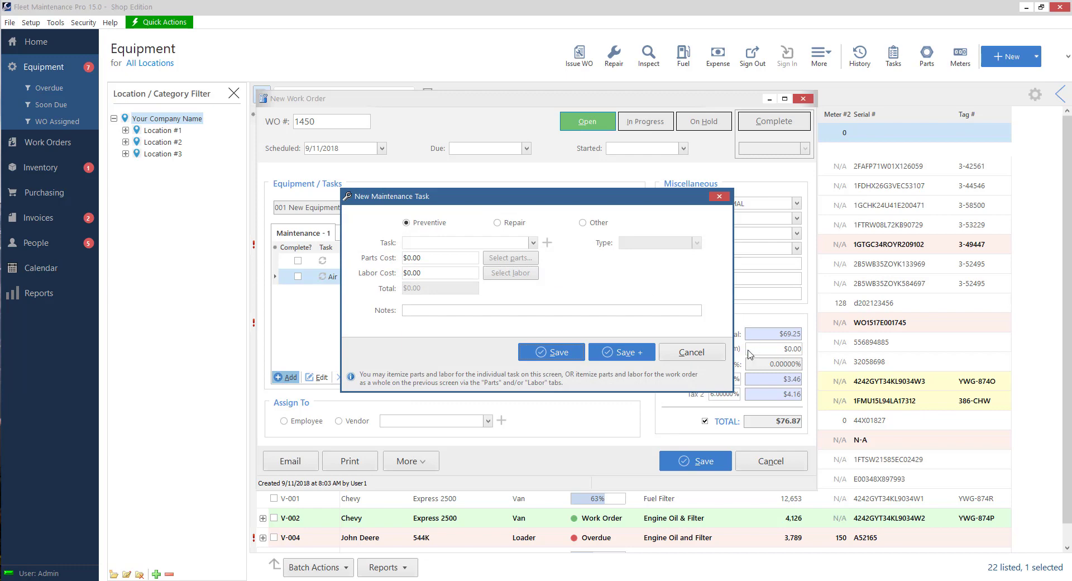
{"action": "left_click", "coordinate": [691, 352]}
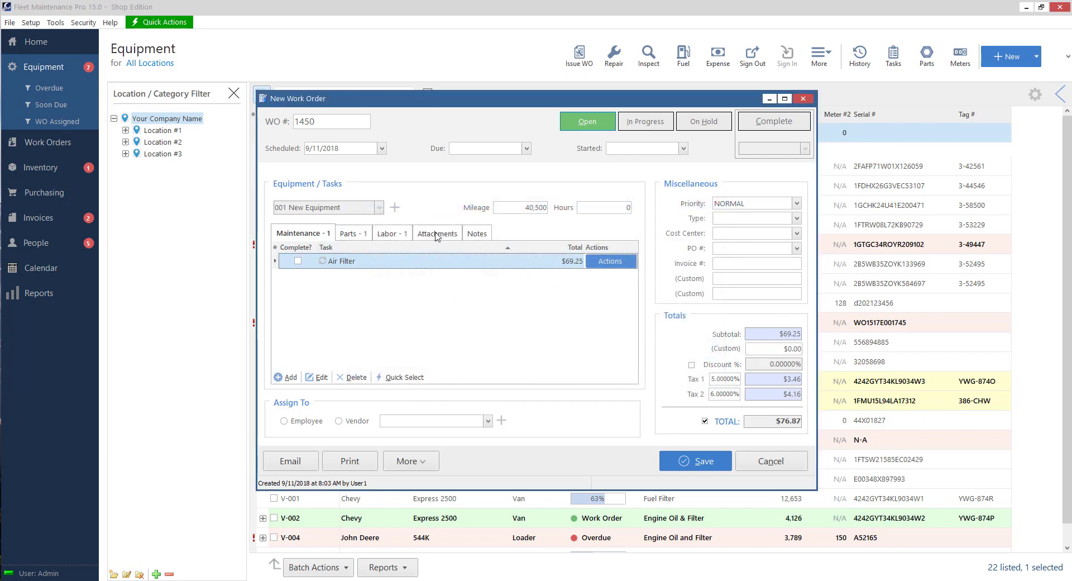
{"action": "left_click", "coordinate": [436, 235]}
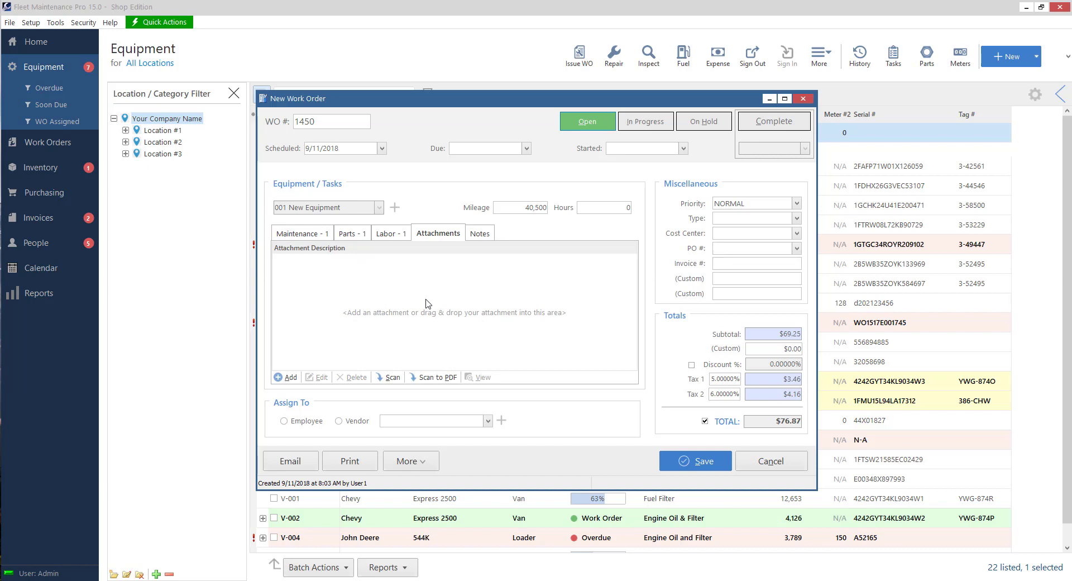
{"action": "left_click", "coordinate": [489, 235]}
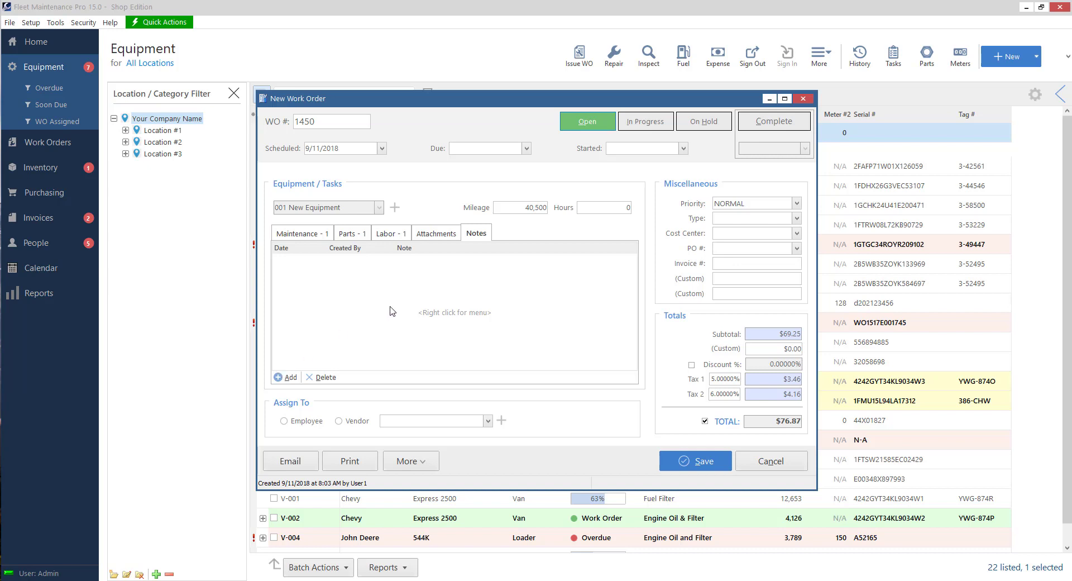
{"action": "left_click", "coordinate": [297, 233]}
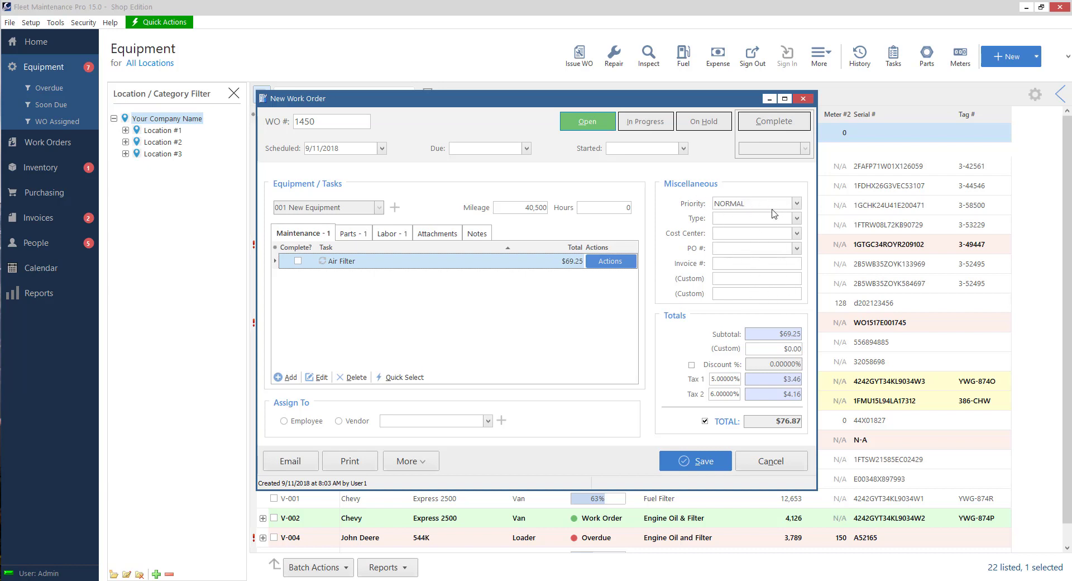
Keep the priority at NORMAL and leave type, cost center and PO # blank.
{"action": "left_click", "coordinate": [790, 205]}
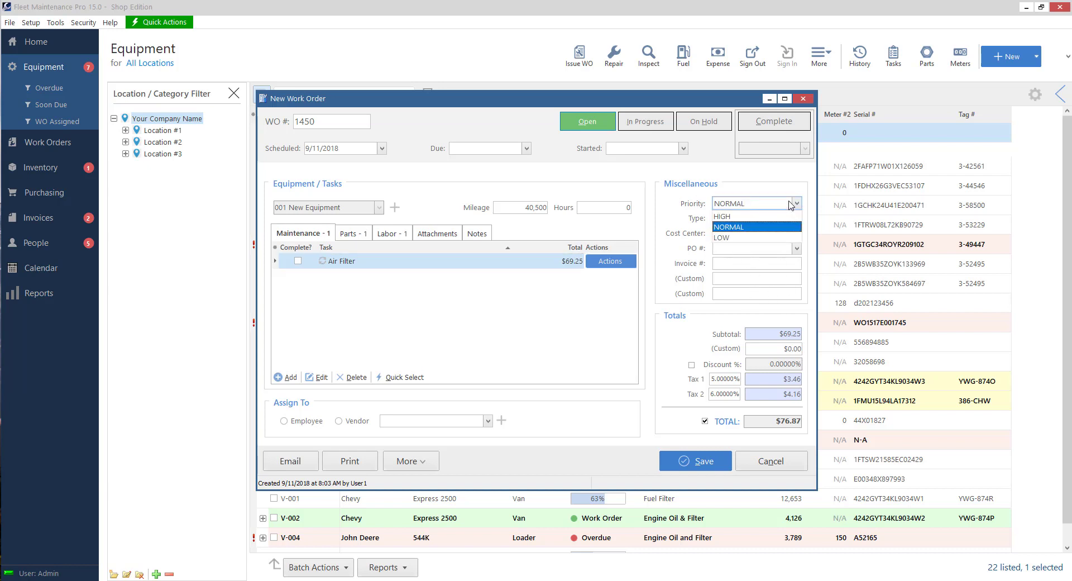
{"action": "left_click", "coordinate": [741, 228]}
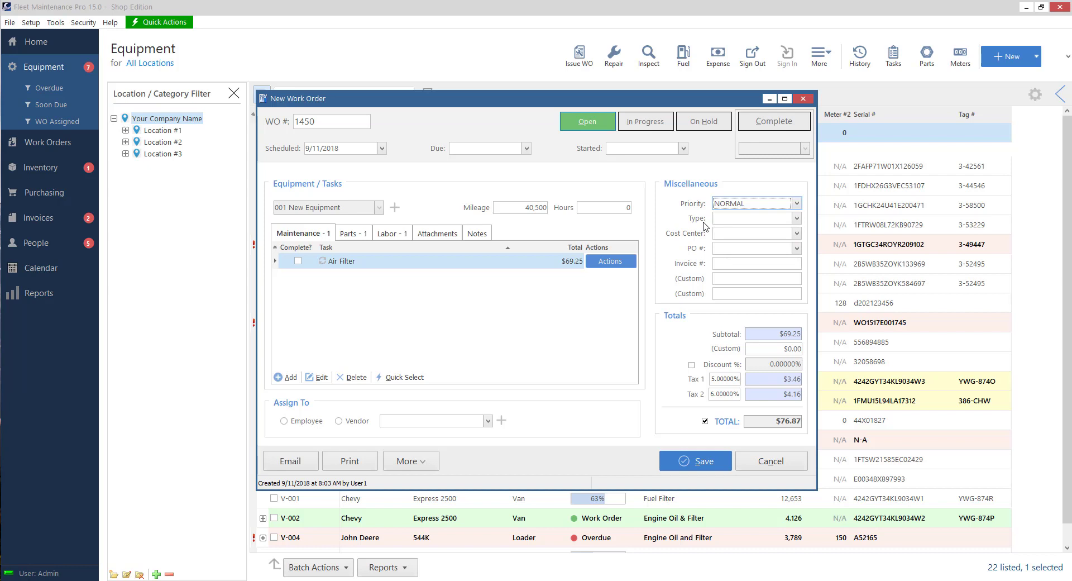
{"action": "left_click", "coordinate": [751, 218]}
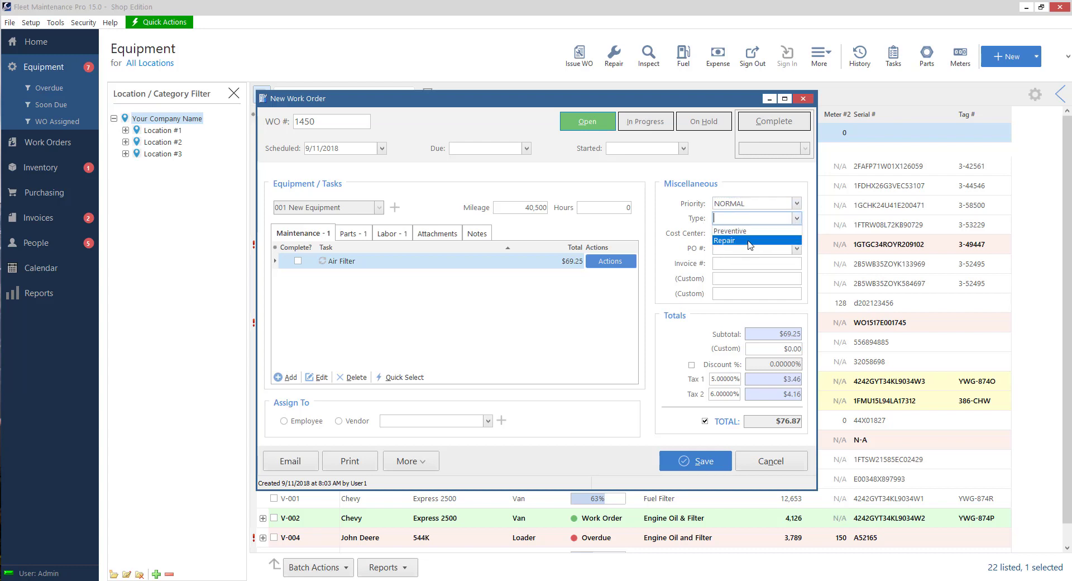
{"action": "left_click", "coordinate": [676, 237]}
{"action": "left_click", "coordinate": [796, 233]}
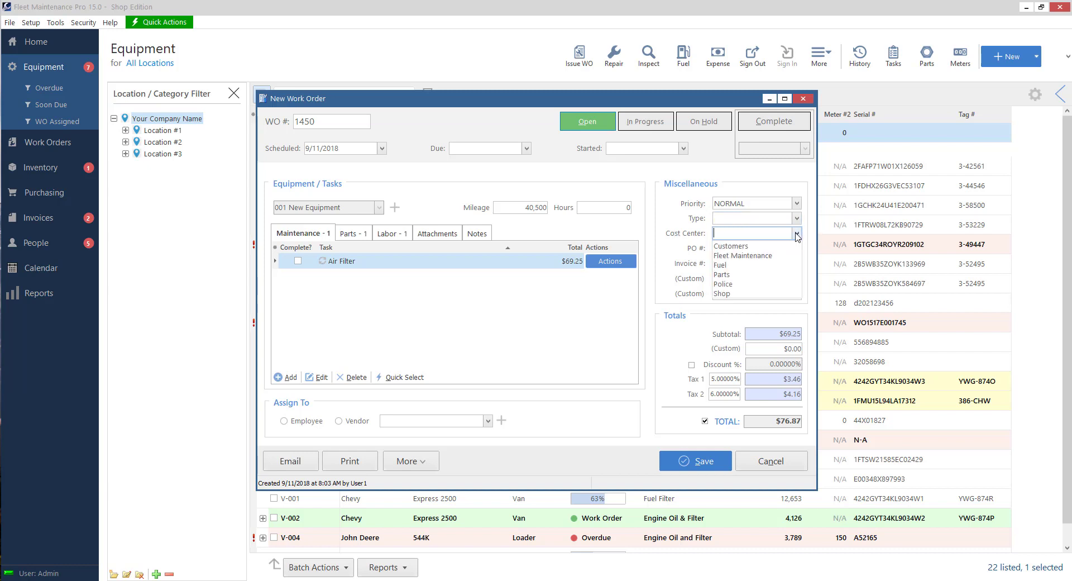
{"action": "left_click", "coordinate": [797, 234]}
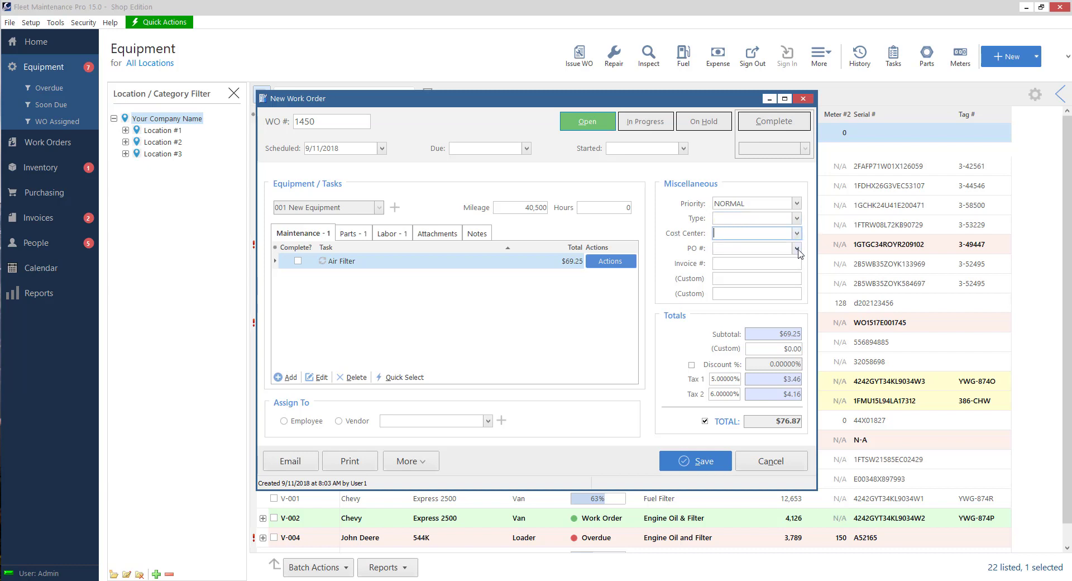
{"action": "left_click", "coordinate": [797, 249]}
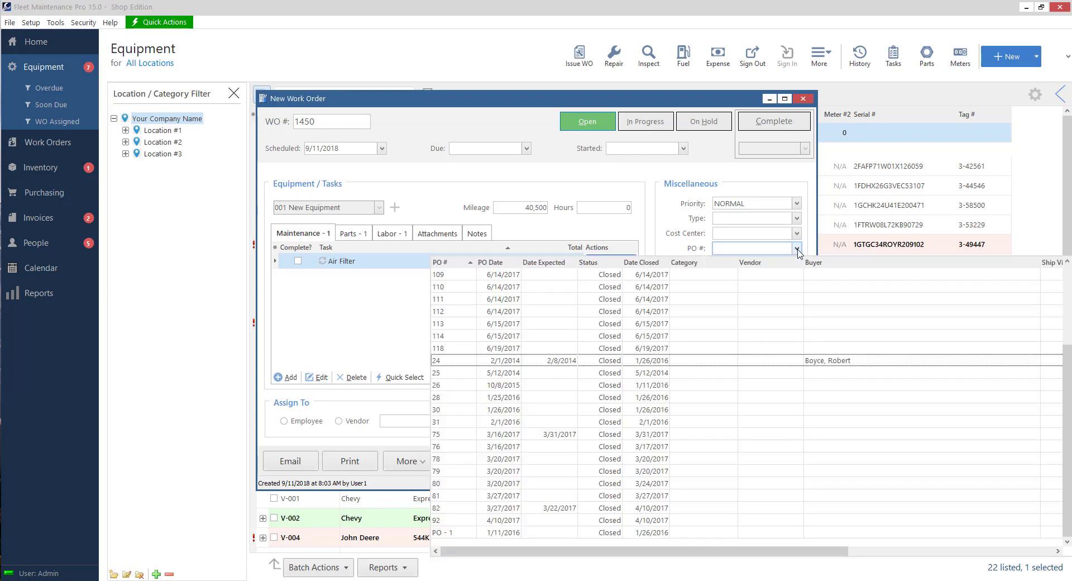
{"action": "left_click", "coordinate": [798, 249]}
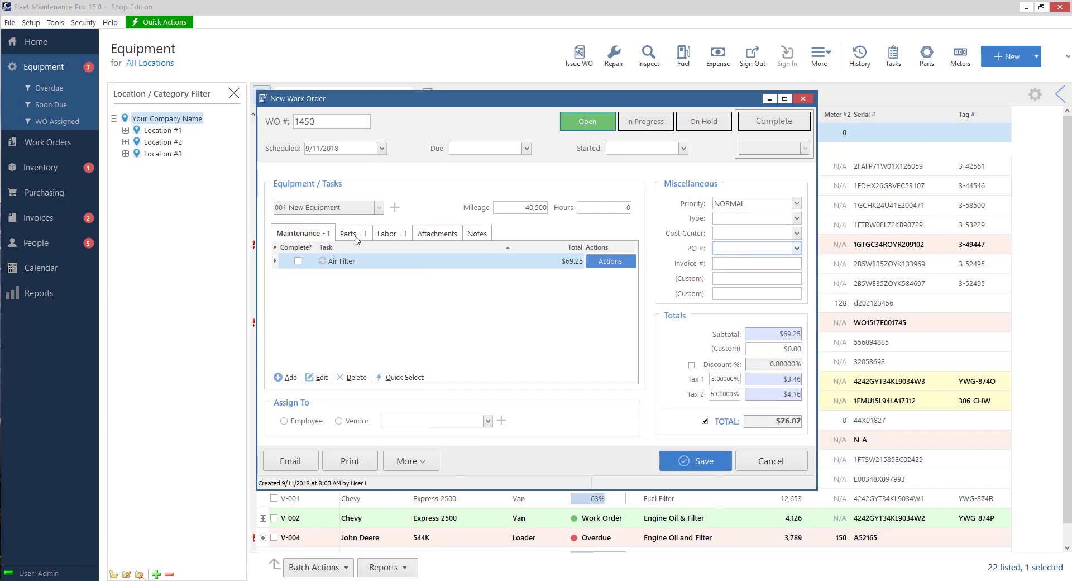
Show the parts list with part 10, Multipurpose RNO 10 wt at $4.25, then move to Invoice #.
{"action": "left_click", "coordinate": [350, 234]}
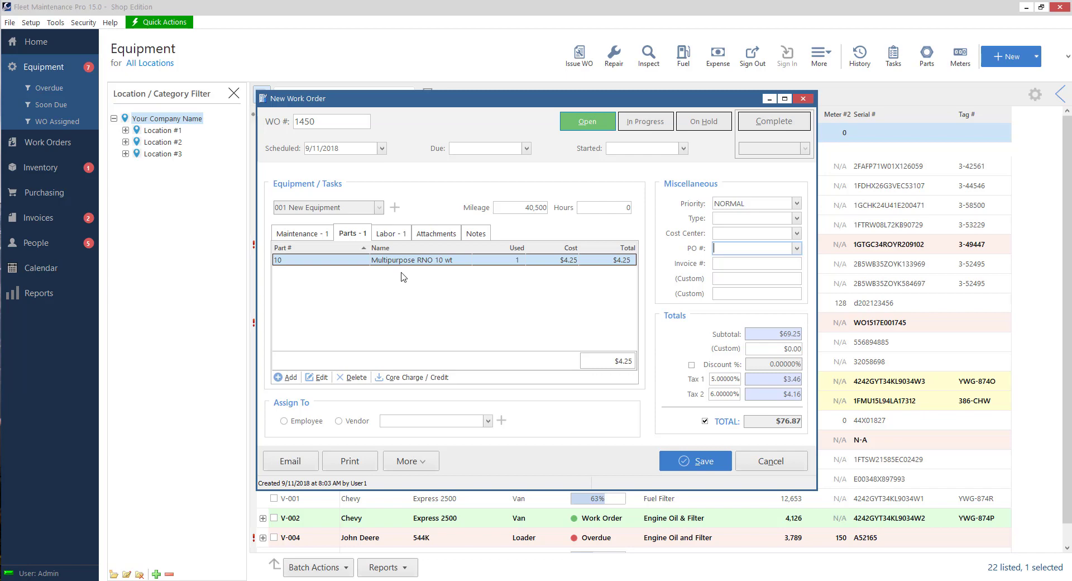
{"action": "left_click", "coordinate": [797, 249]}
{"action": "left_click", "coordinate": [799, 250]}
{"action": "left_click", "coordinate": [743, 265]}
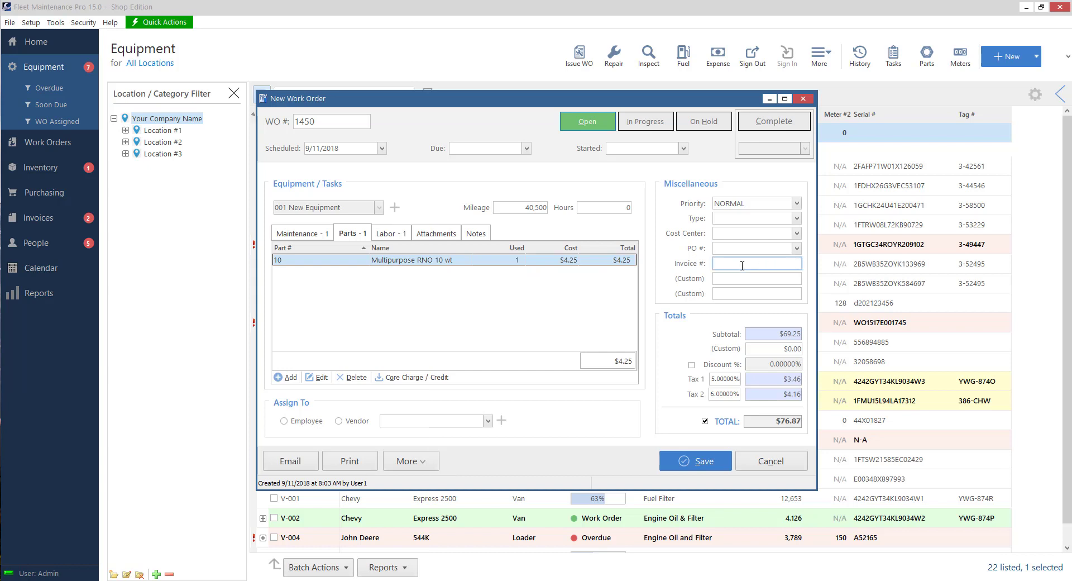
Step into the second custom field, abandoning an attempted label rename.
{"action": "left_click", "coordinate": [729, 293]}
{"action": "double_click", "coordinate": [698, 280]}
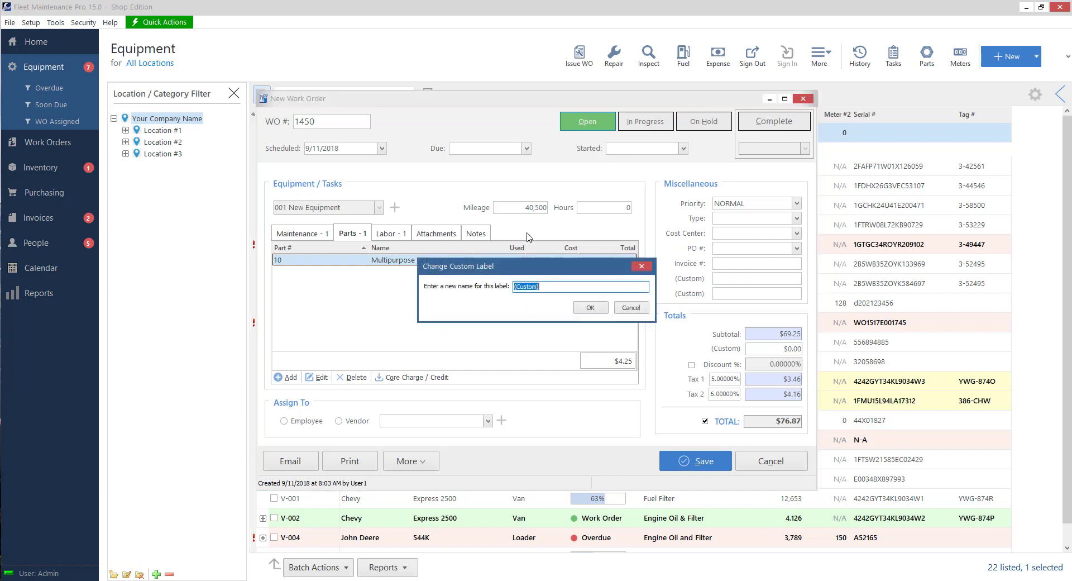
{"action": "left_click", "coordinate": [619, 308]}
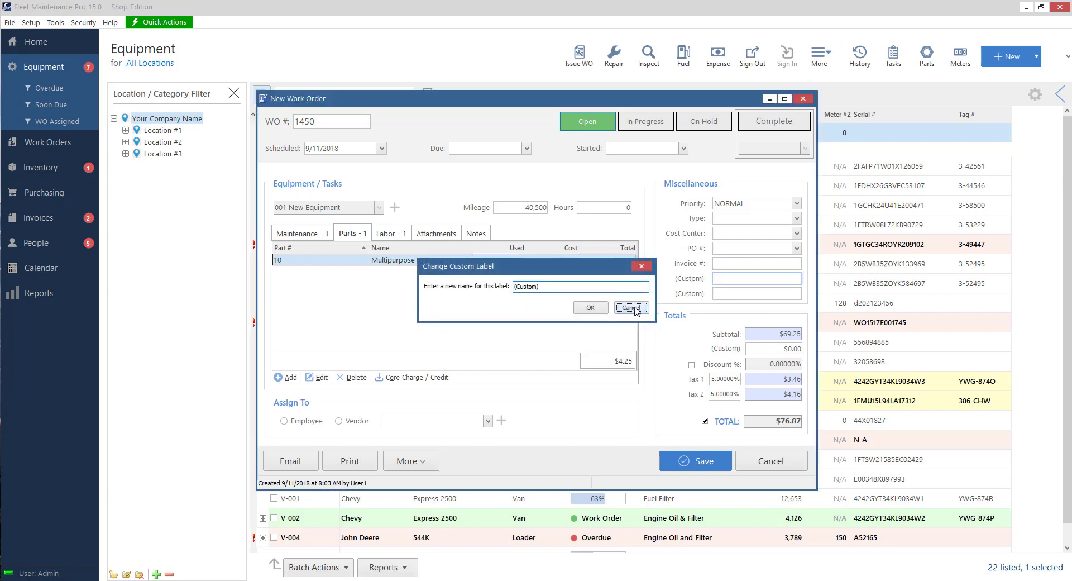
{"action": "left_click", "coordinate": [743, 293]}
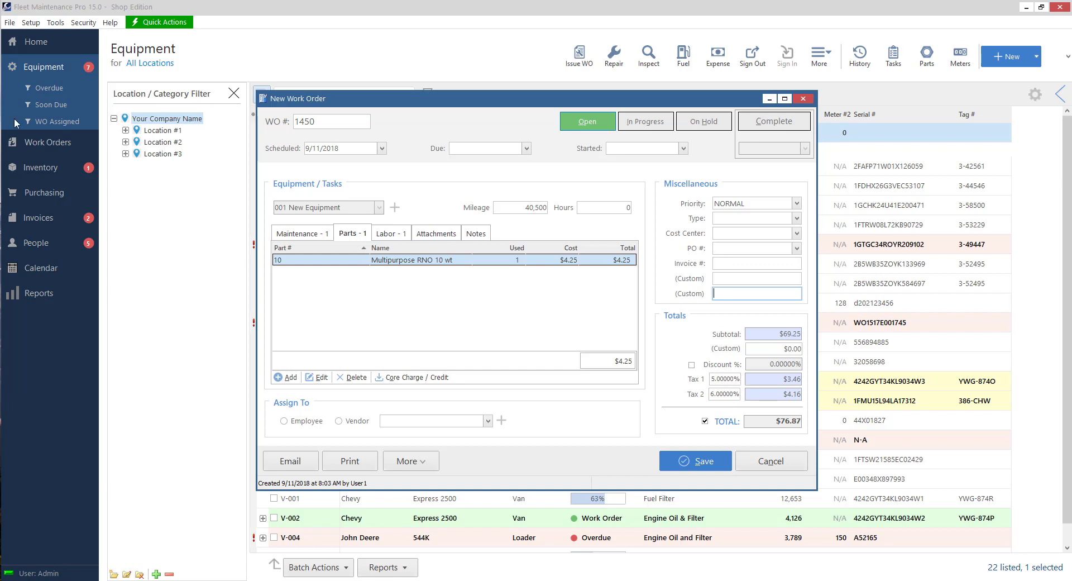
Turn off automatic total calculation and enter 80 as the total.
{"action": "left_click", "coordinate": [705, 421]}
{"action": "left_click", "coordinate": [787, 422]}
{"action": "key", "text": "shift+Home"}
{"action": "type", "text": "80"}
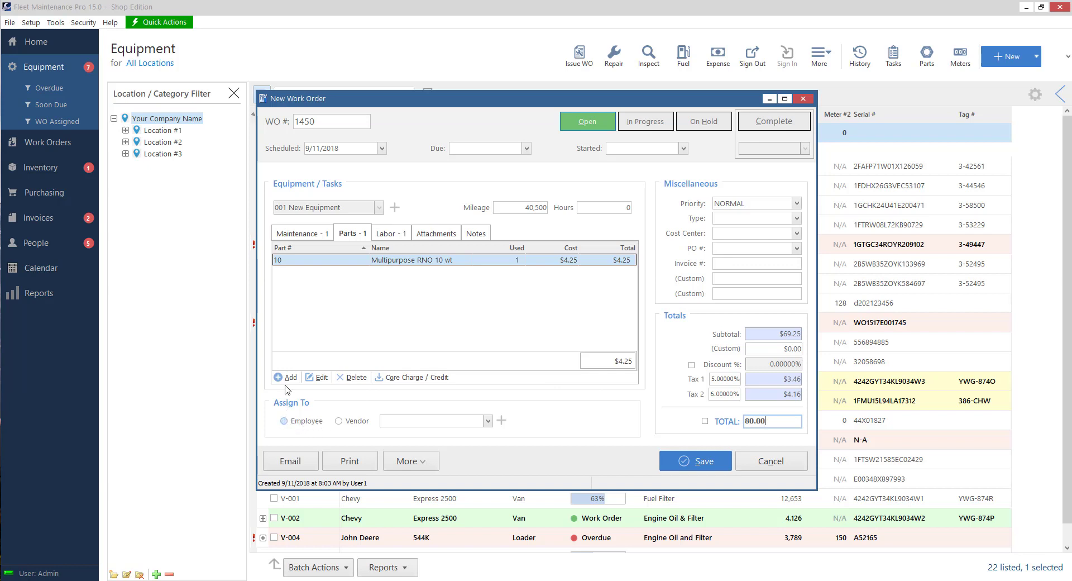
Switch the assignment from Employee to Vendor without picking a vendor.
{"action": "left_click", "coordinate": [284, 421]}
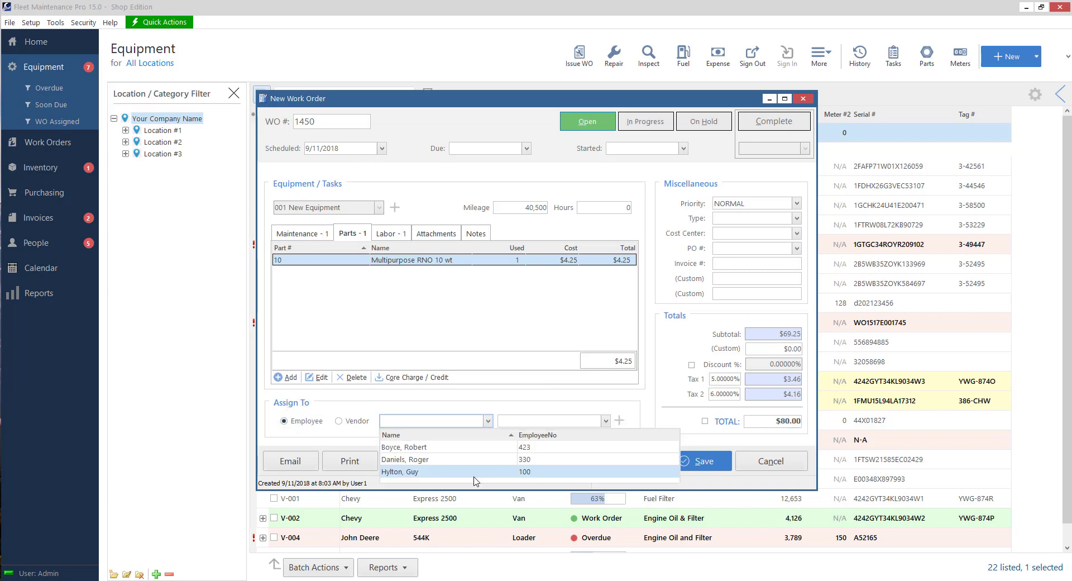
{"action": "left_click", "coordinate": [339, 421]}
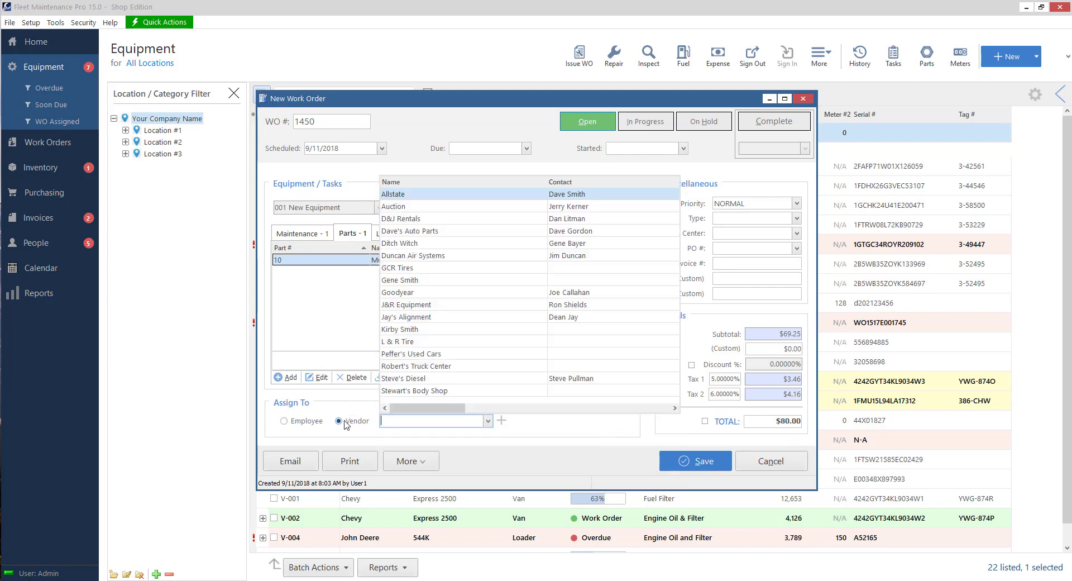
{"action": "left_click", "coordinate": [311, 305]}
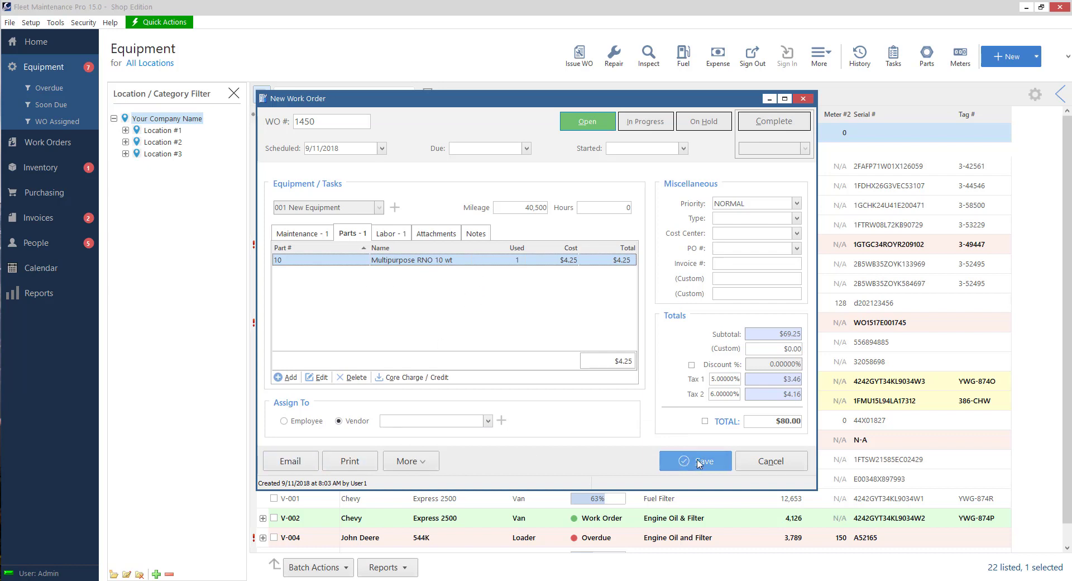
{"action": "left_click", "coordinate": [418, 461]}
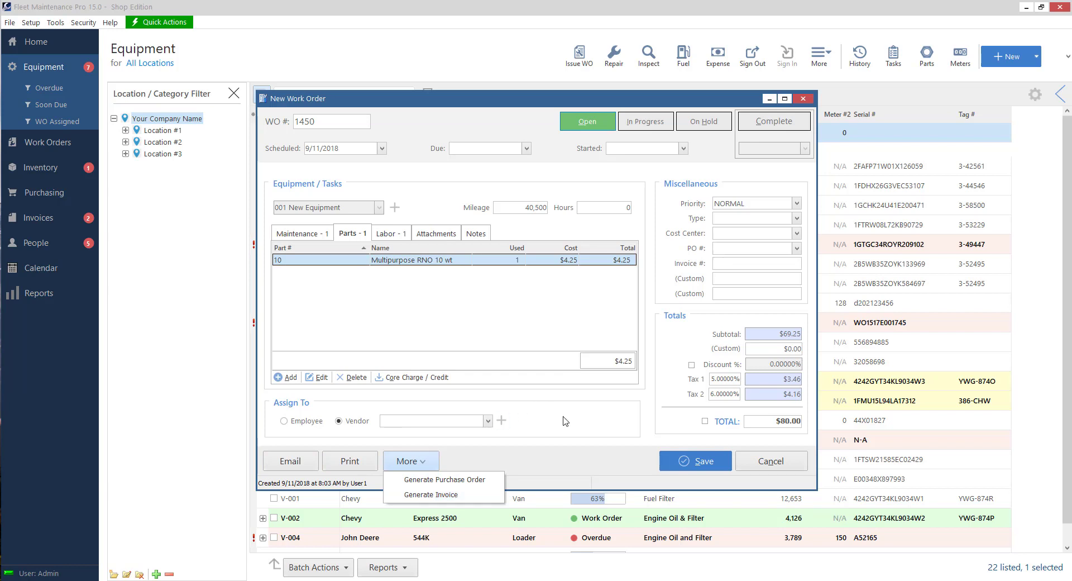
{"action": "left_click", "coordinate": [431, 494]}
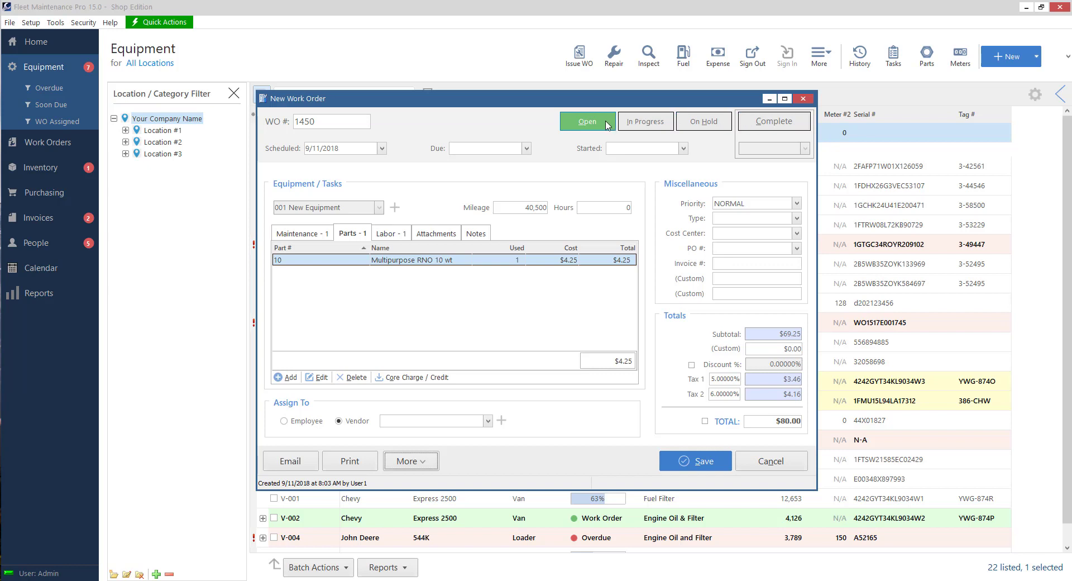
Save new work order 1450, dismissing the missing email program warning.
{"action": "left_click", "coordinate": [302, 234]}
{"action": "left_click", "coordinate": [692, 462]}
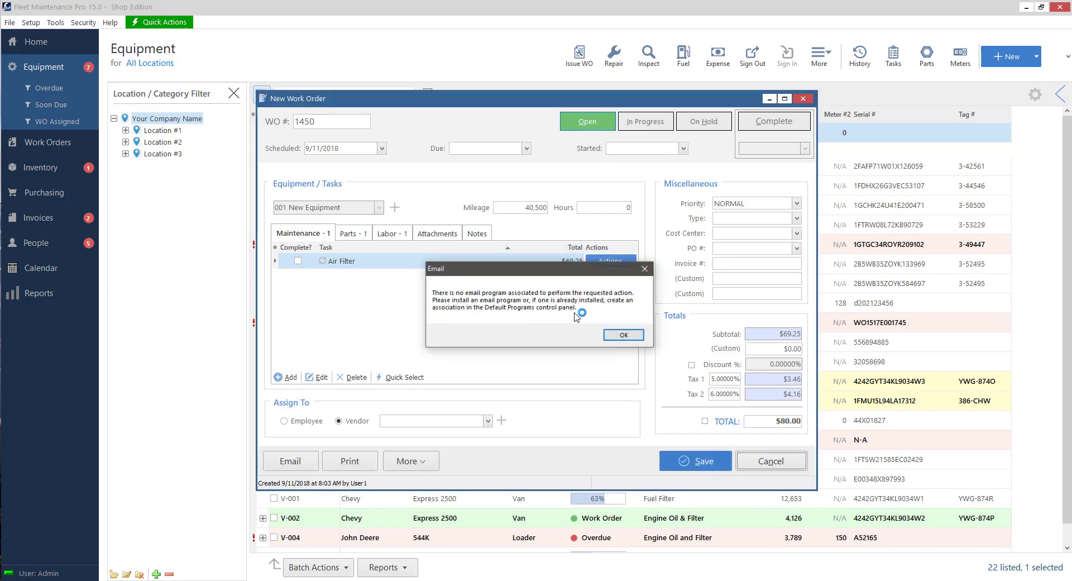
{"action": "left_click", "coordinate": [628, 335]}
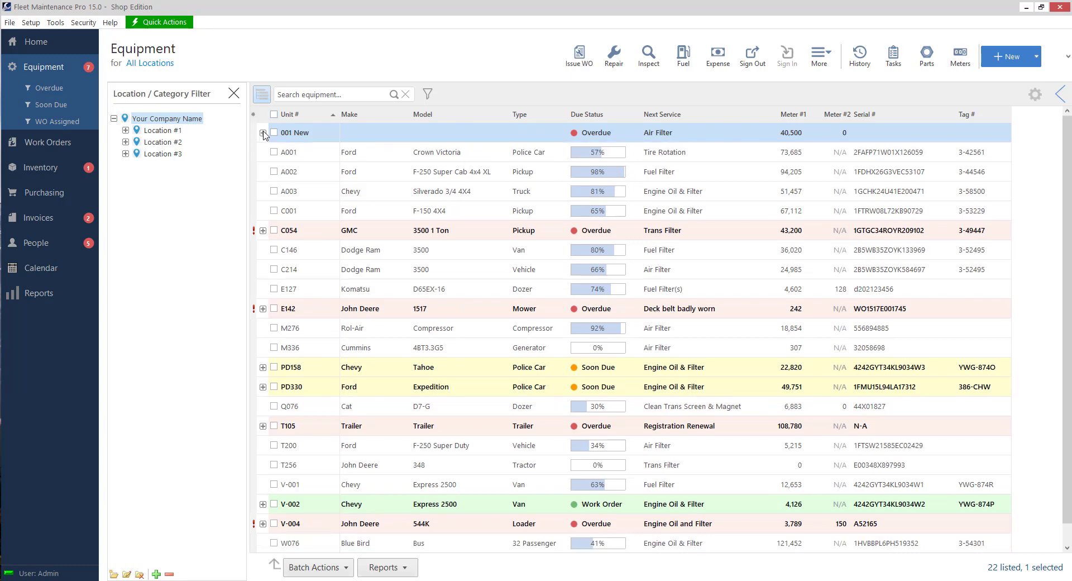
Reopen work order 1450 for editing from the Work Orders list.
{"action": "left_click", "coordinate": [41, 143]}
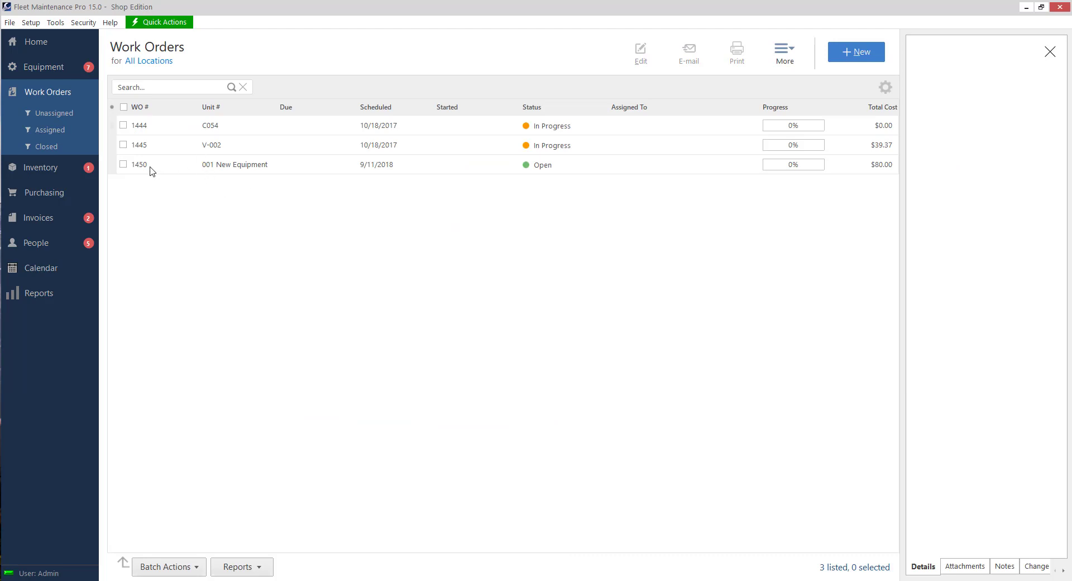
{"action": "left_click", "coordinate": [259, 168]}
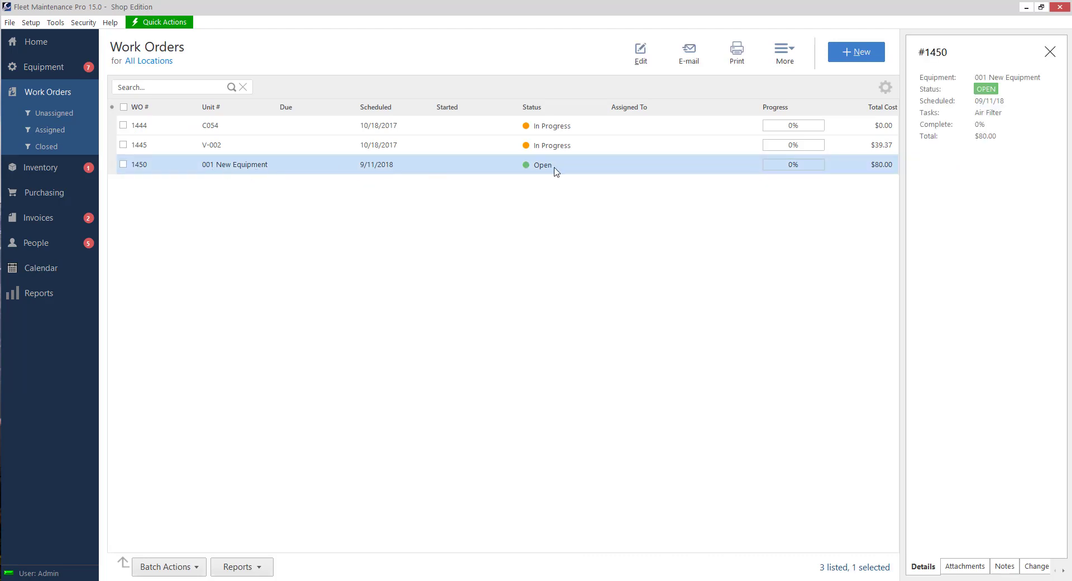
{"action": "double_click", "coordinate": [409, 169]}
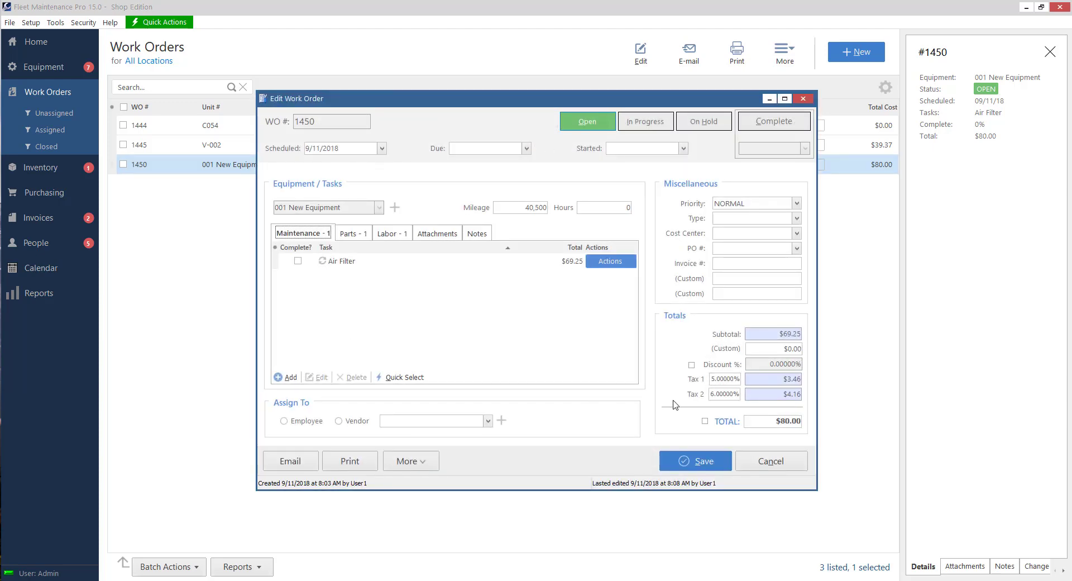
{"action": "left_click", "coordinate": [797, 465]}
{"action": "left_click", "coordinate": [58, 72]}
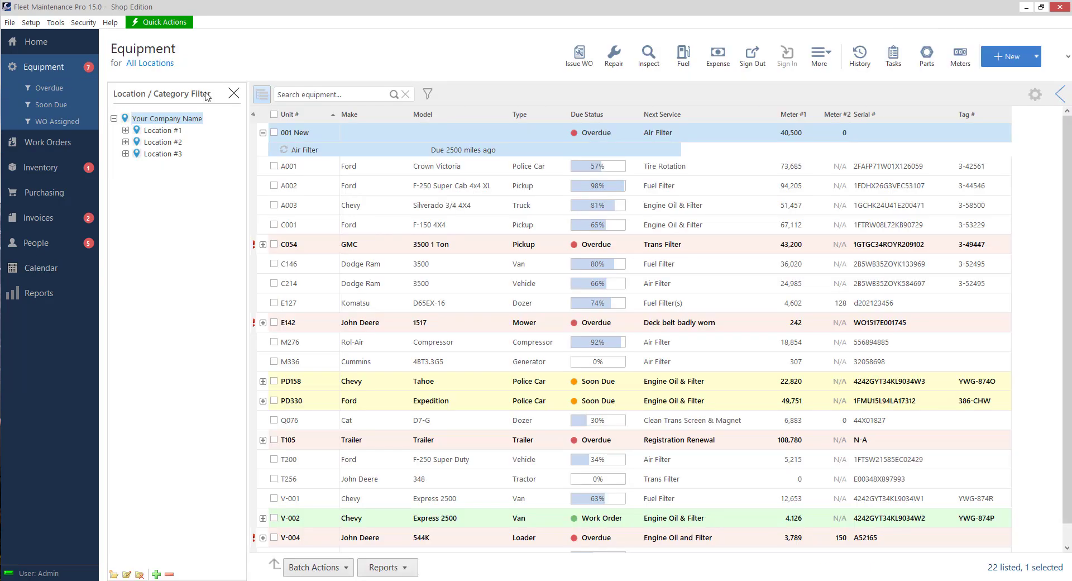
{"action": "left_click", "coordinate": [262, 133]}
{"action": "left_click", "coordinate": [61, 140]}
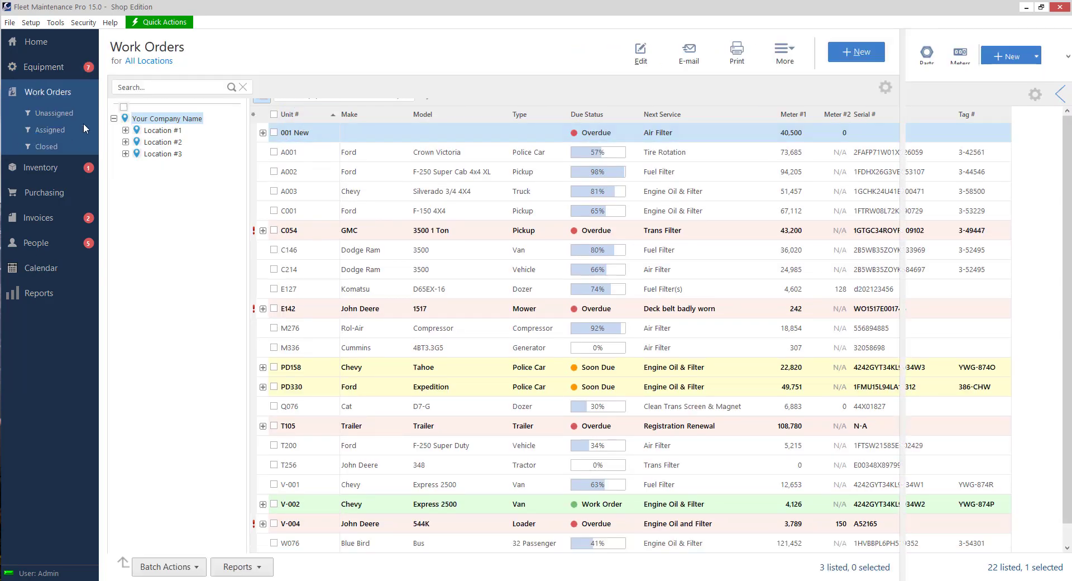
{"action": "double_click", "coordinate": [227, 172]}
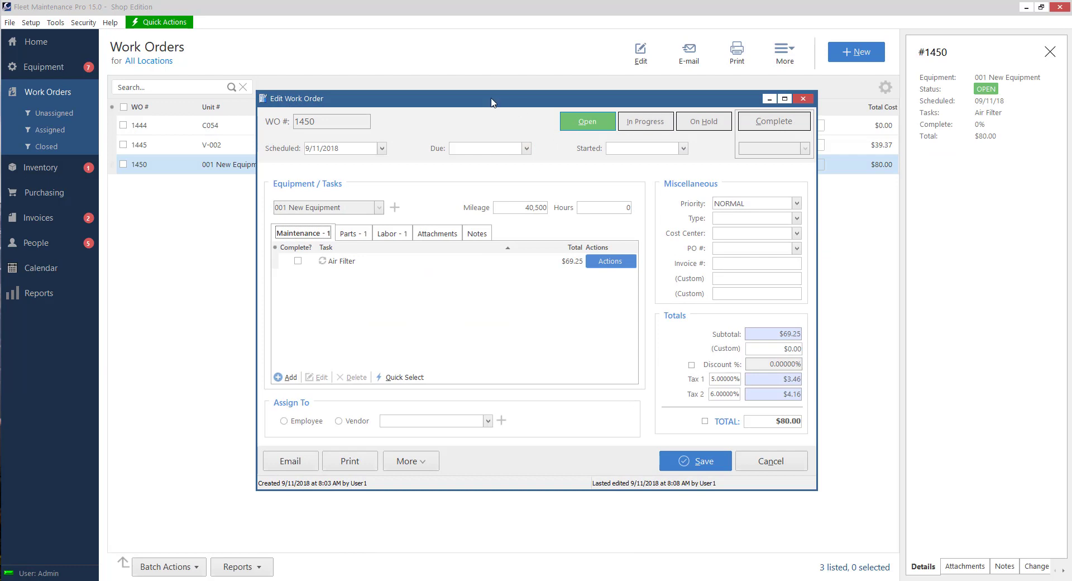
{"action": "left_click_drag", "start_coordinate": [491, 99], "coordinate": [493, 189]}
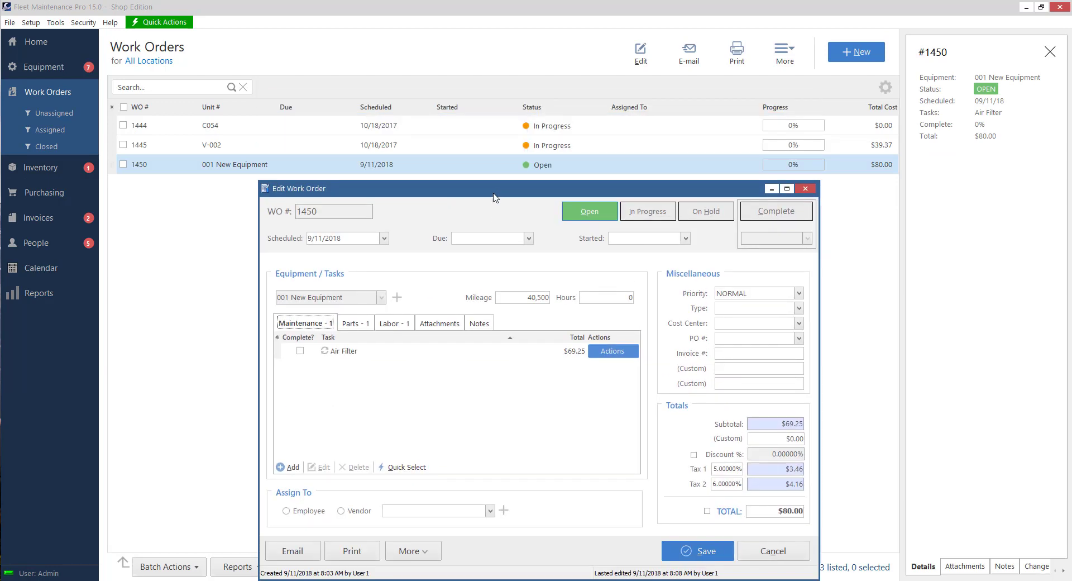
Save work order 1450 with status In Progress.
{"action": "left_click", "coordinate": [649, 214]}
{"action": "left_click_drag", "start_coordinate": [661, 193], "coordinate": [668, 111]}
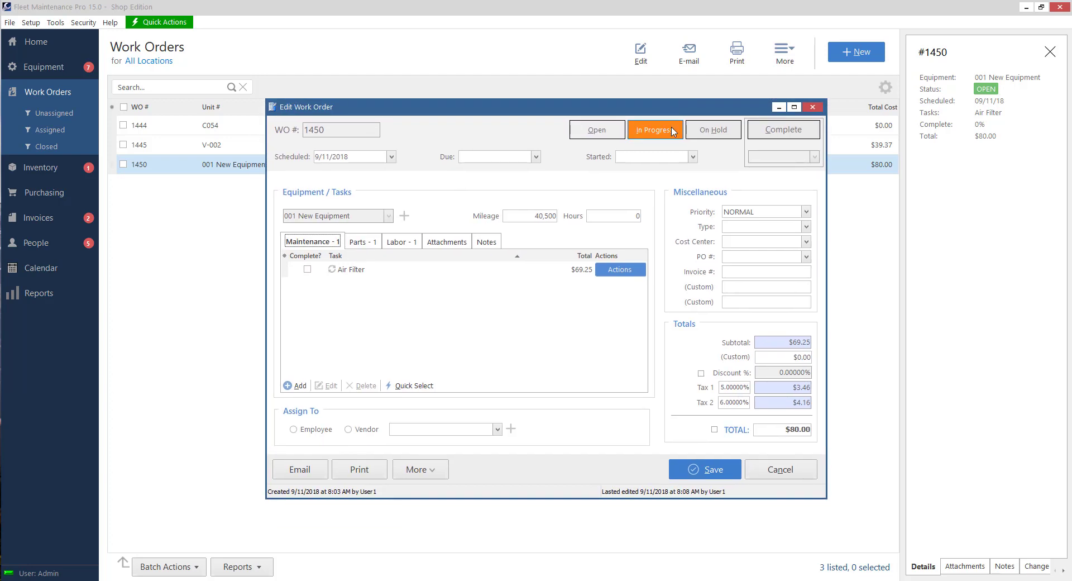
{"action": "left_click", "coordinate": [720, 473]}
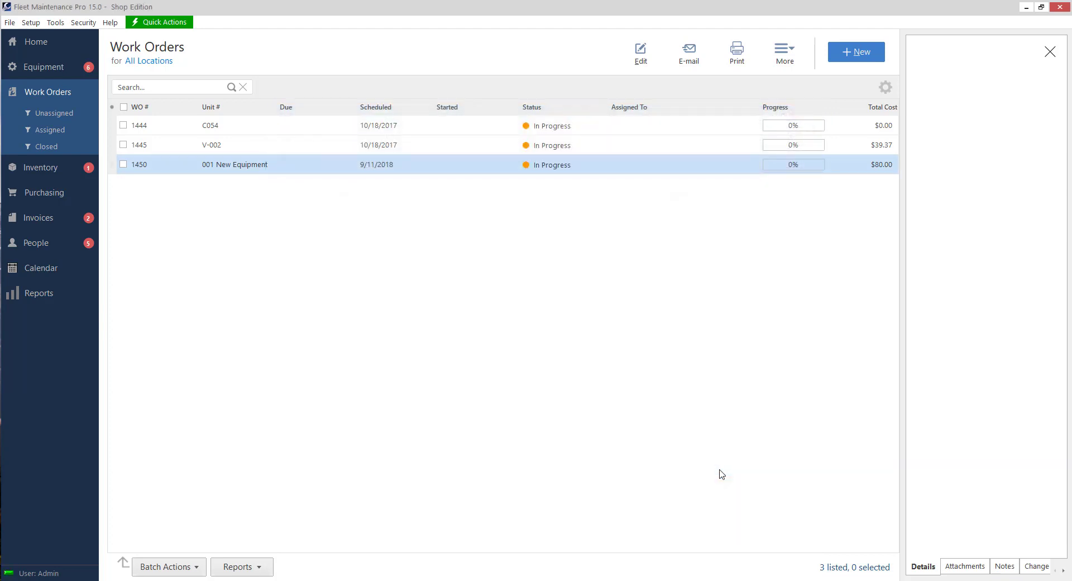
Reopen work order 1450 and save it as On Hold.
{"action": "double_click", "coordinate": [585, 170]}
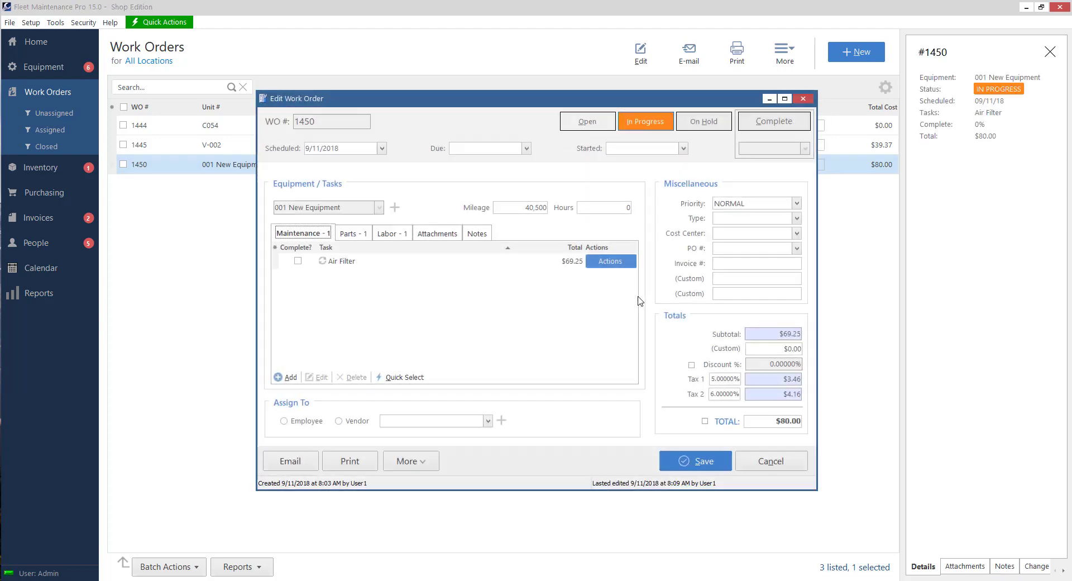
{"action": "left_click", "coordinate": [710, 126]}
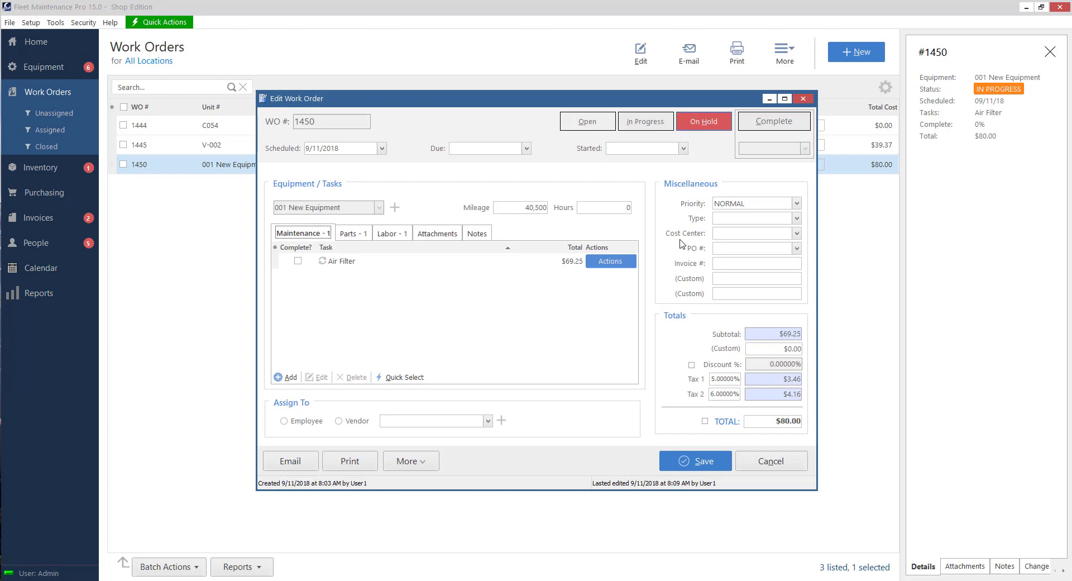
{"action": "left_click", "coordinate": [692, 461]}
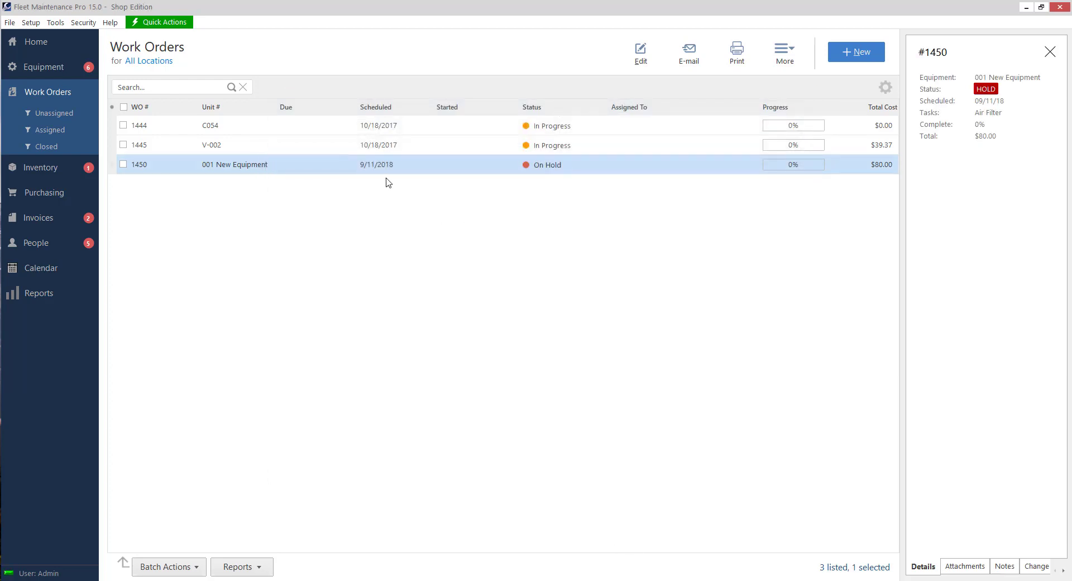
Add repair tasks Re-paint exterior and Replace Rear-view Mirror to work order 1450.
{"action": "double_click", "coordinate": [380, 171]}
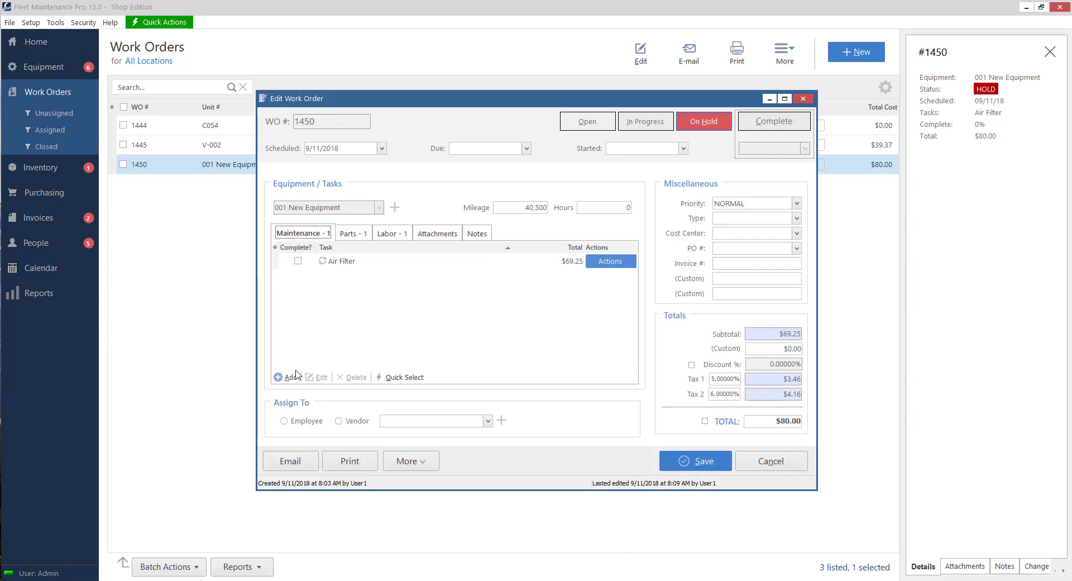
{"action": "left_click", "coordinate": [290, 377]}
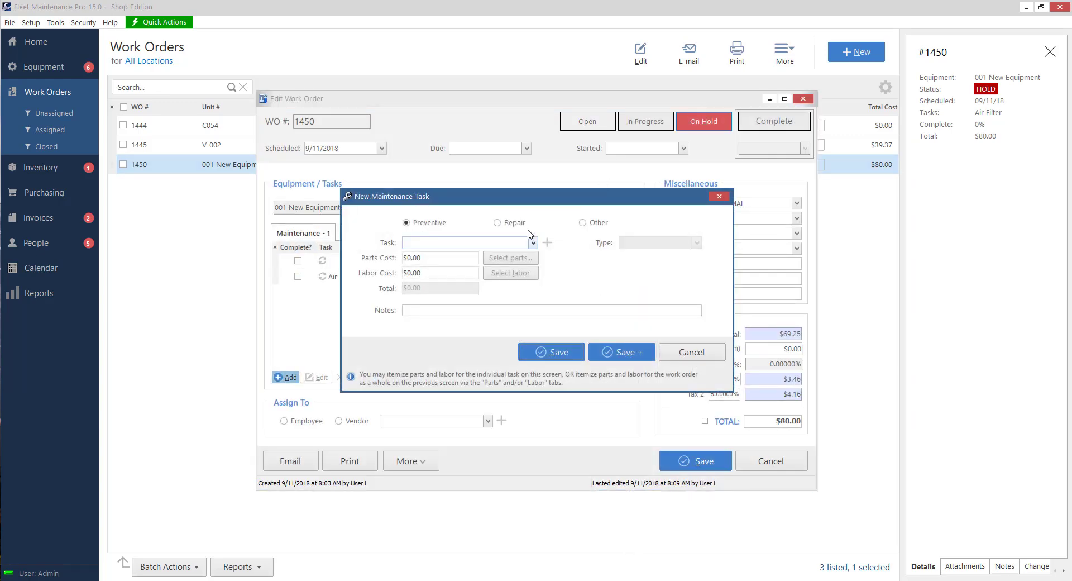
{"action": "left_click", "coordinate": [517, 223]}
{"action": "left_click", "coordinate": [533, 243]}
{"action": "left_click", "coordinate": [441, 262]}
{"action": "left_click", "coordinate": [552, 352]}
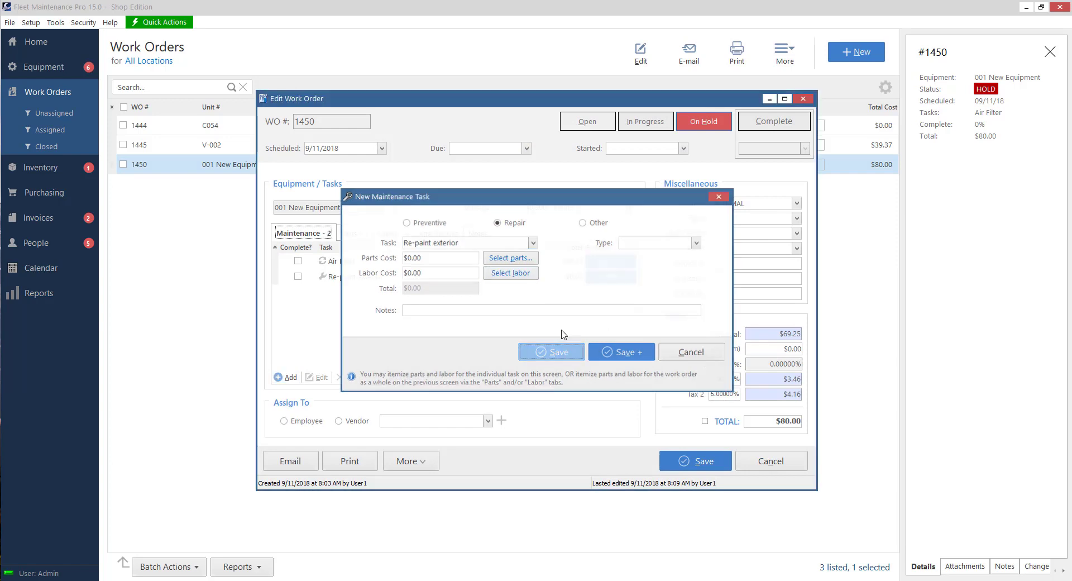
{"action": "left_click", "coordinate": [286, 377]}
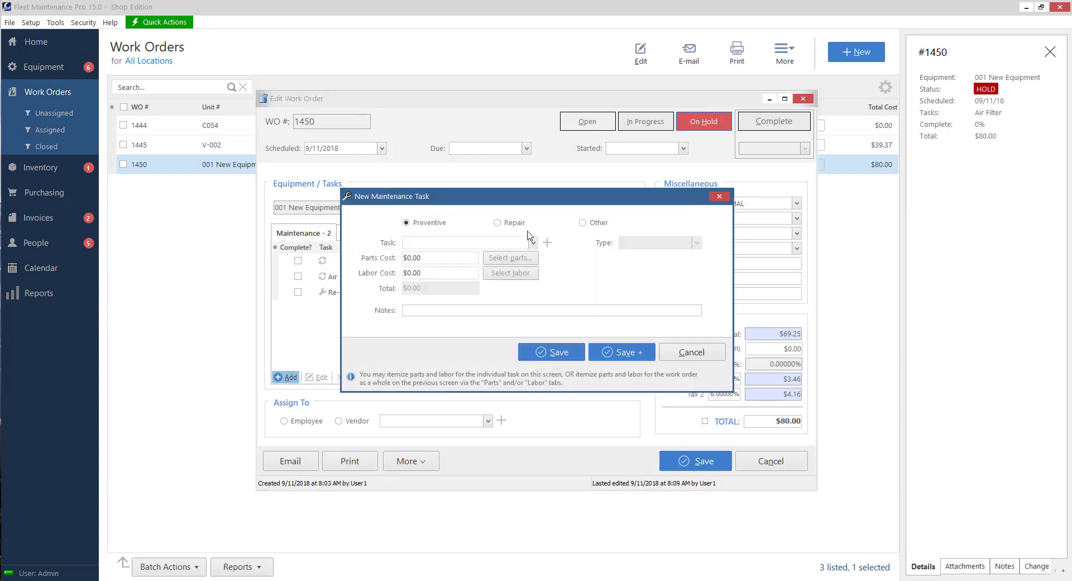
{"action": "left_click", "coordinate": [514, 223]}
{"action": "left_click", "coordinate": [534, 242]}
{"action": "left_click", "coordinate": [458, 293]}
{"action": "left_click", "coordinate": [537, 351]}
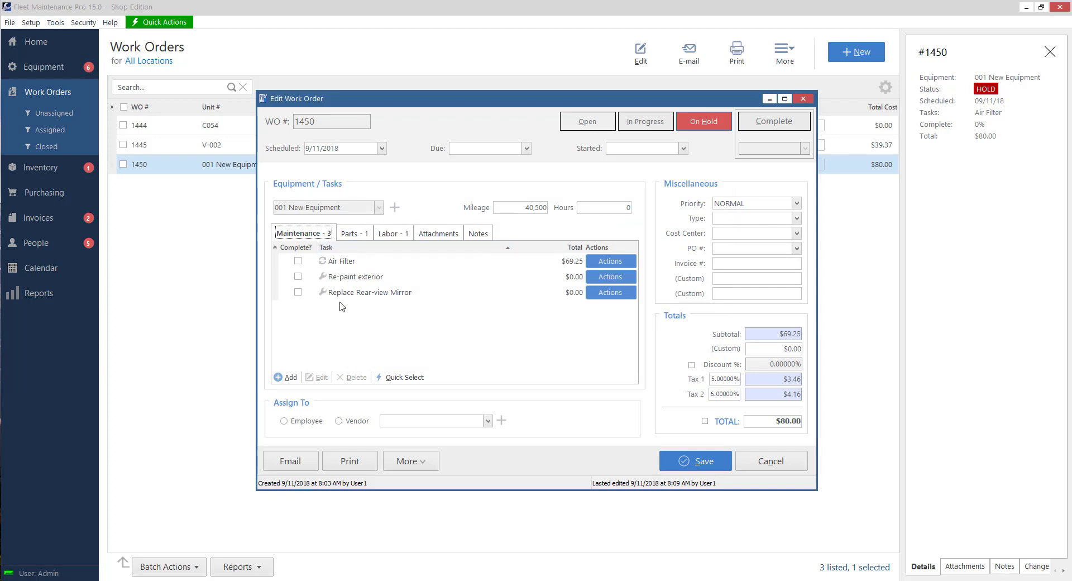
Mark both new repair tasks complete, save, and reopen the work order.
{"action": "left_click", "coordinate": [299, 278]}
{"action": "left_click", "coordinate": [298, 292]}
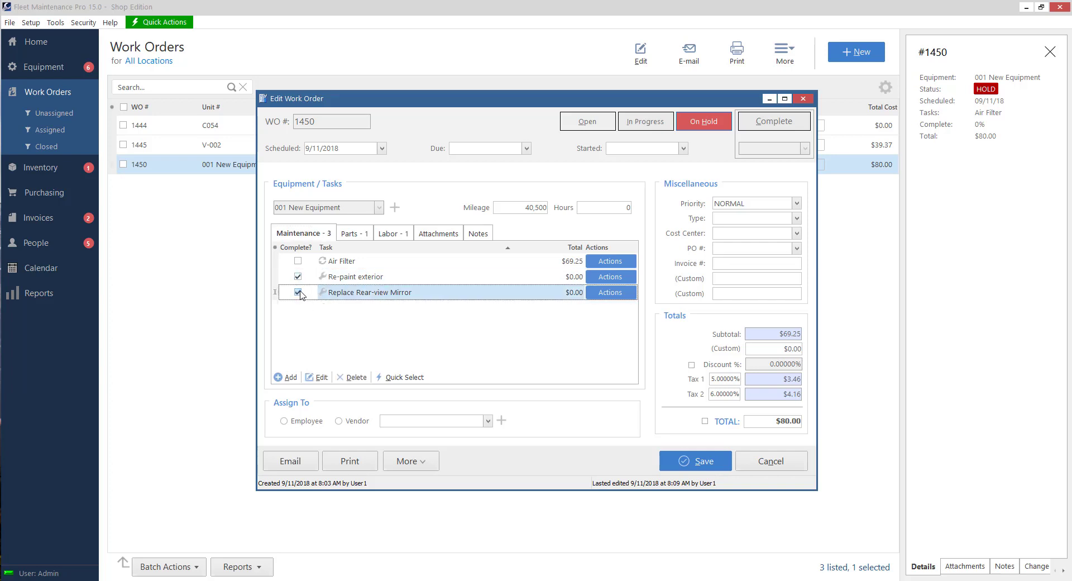
{"action": "left_click", "coordinate": [682, 456]}
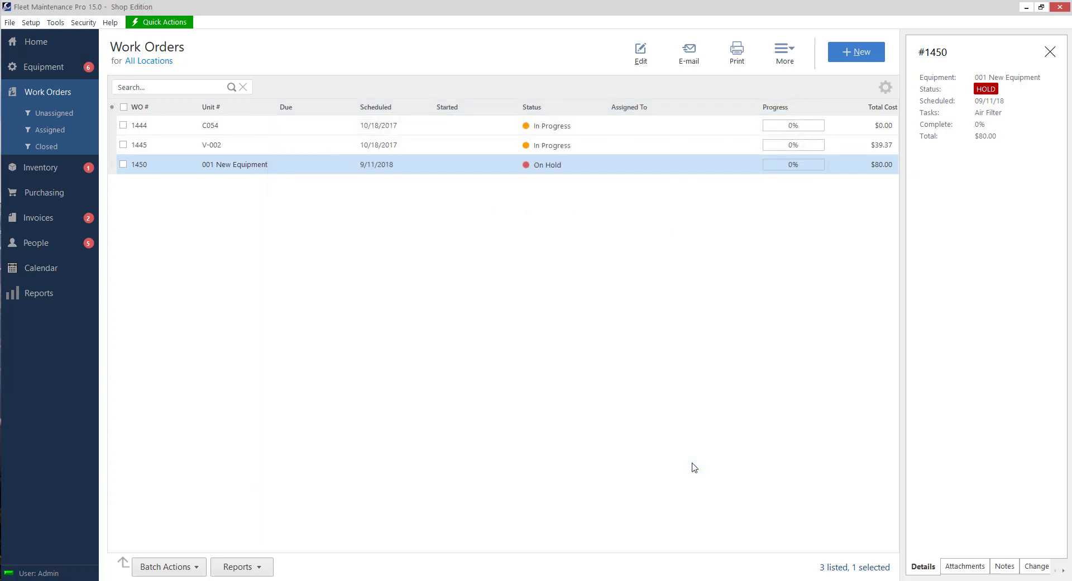
{"action": "double_click", "coordinate": [443, 171]}
{"action": "left_click", "coordinate": [297, 292]}
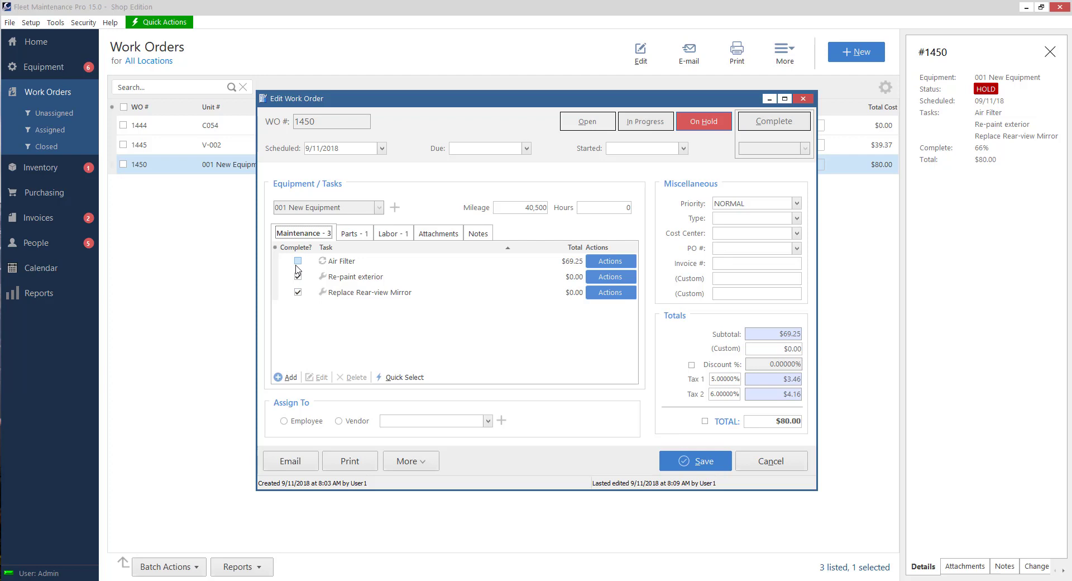
Complete work order 1450 at a 41,000-mile meter reading and save it.
{"action": "left_click", "coordinate": [787, 113]}
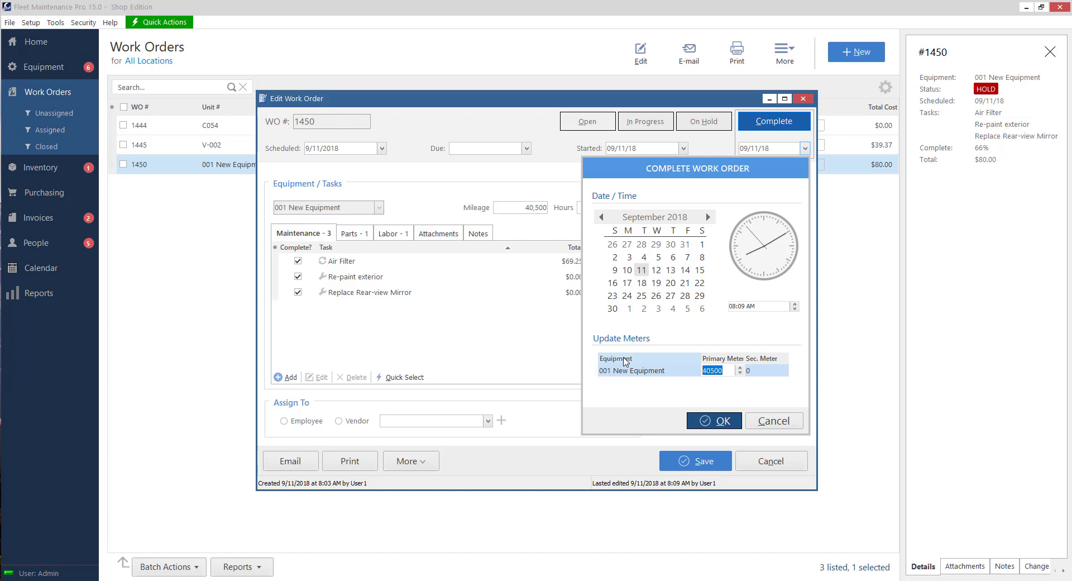
{"action": "key", "text": "Tab"}
{"action": "left_click", "coordinate": [729, 370]}
{"action": "type", "text": "41000"}
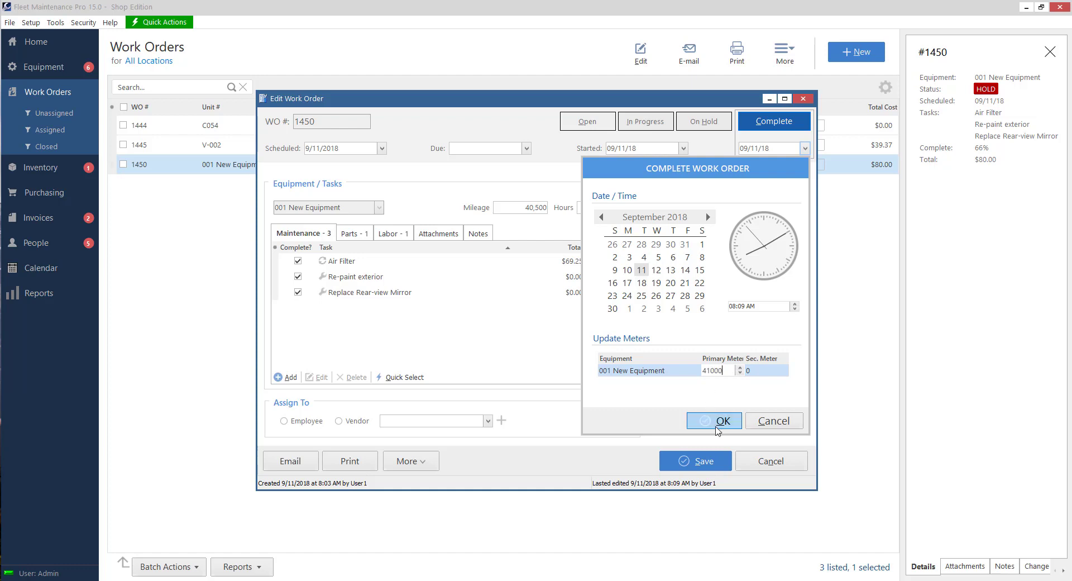
{"action": "left_click", "coordinate": [717, 421]}
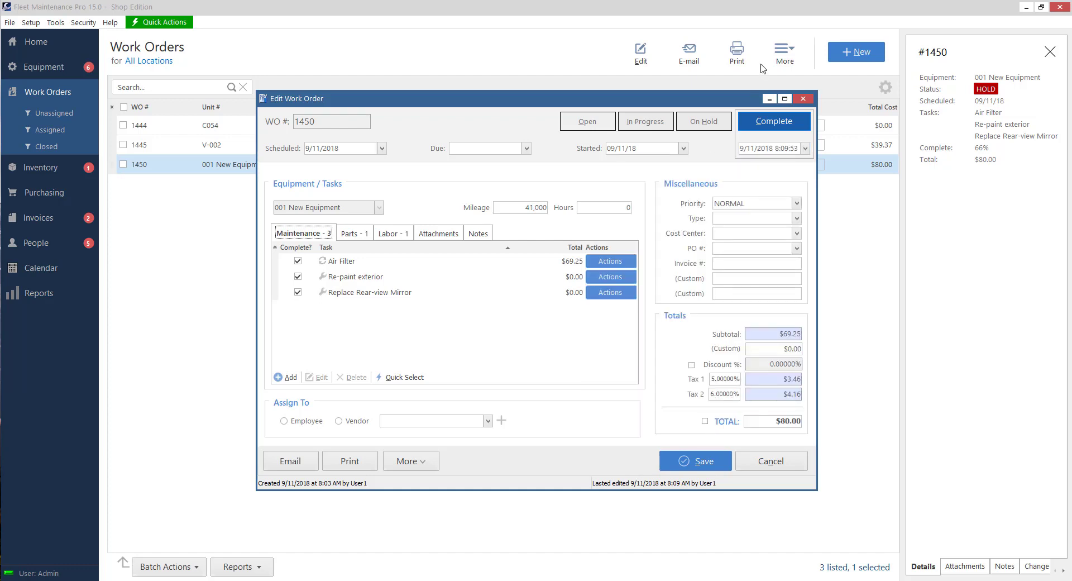
{"action": "left_click", "coordinate": [716, 466]}
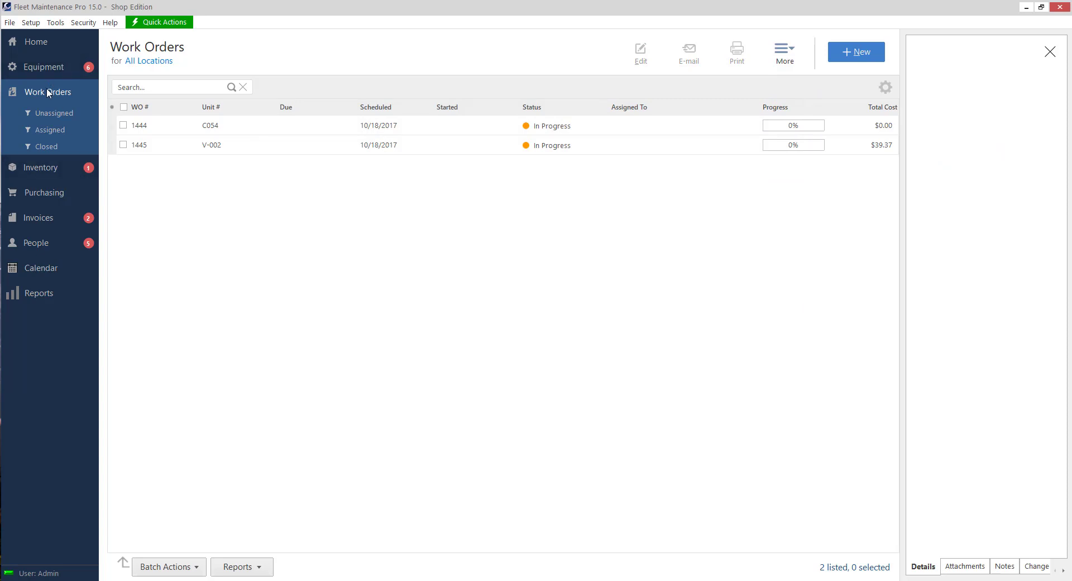
Filter to Closed work orders and open 1450, listed at 100% for $80.00.
{"action": "left_click", "coordinate": [47, 147]}
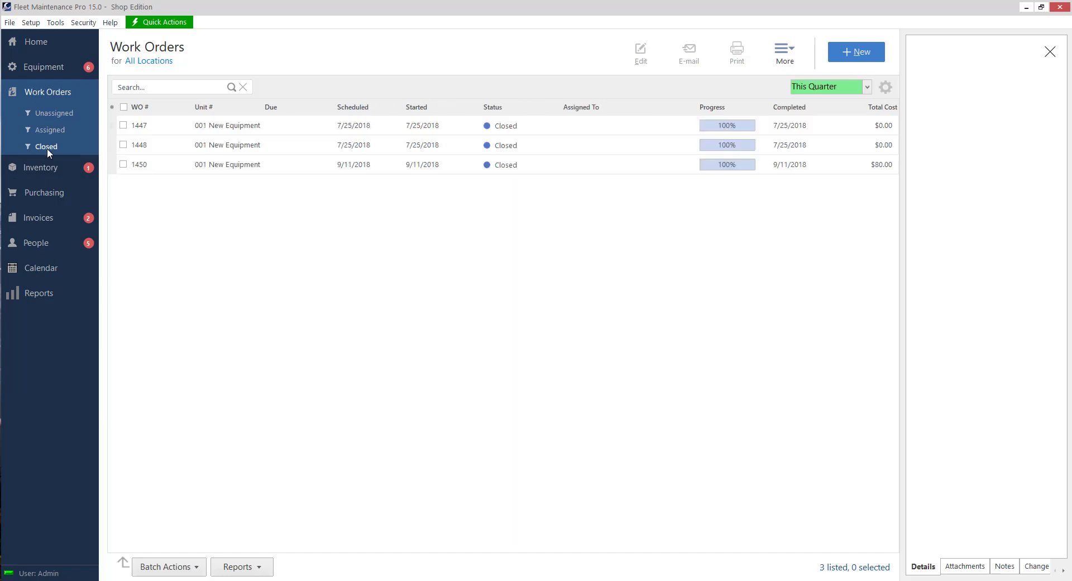
{"action": "left_click", "coordinate": [421, 165]}
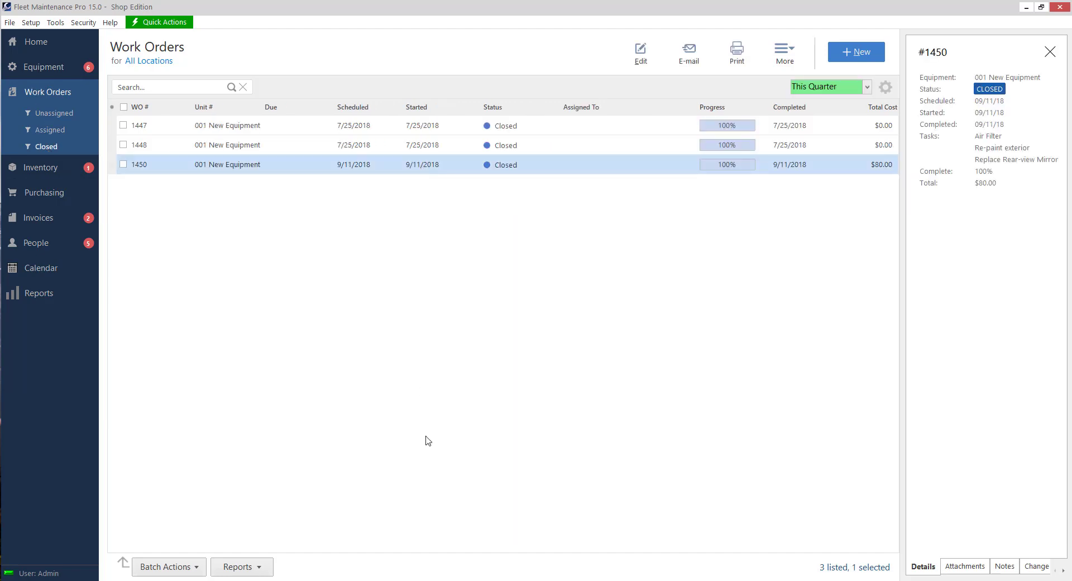
{"action": "double_click", "coordinate": [415, 167]}
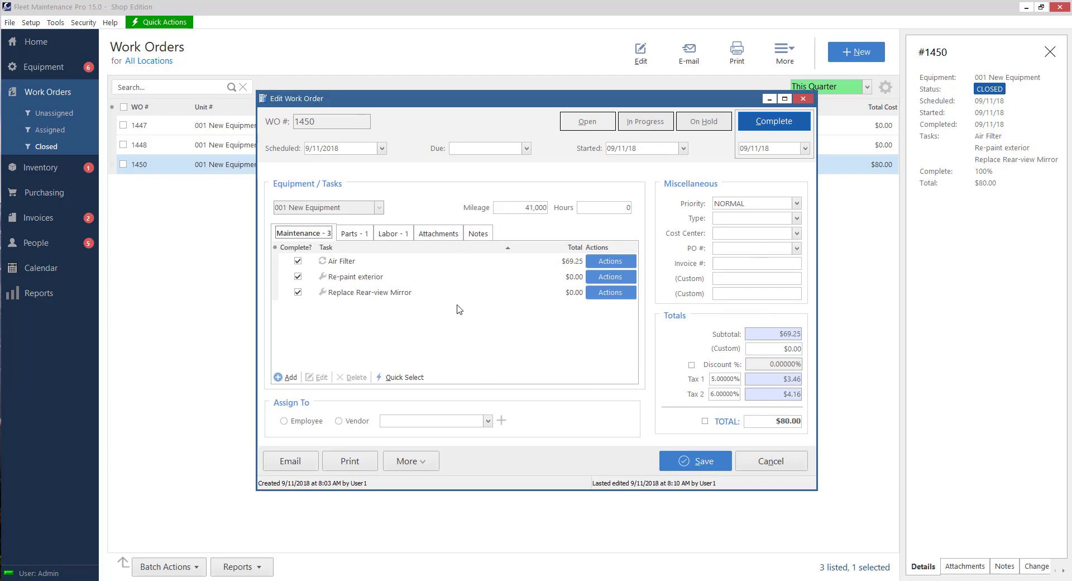
Check 001 New's Last PM Setup: Air Filter last done 9/11/2018 at 41,000.
{"action": "left_click", "coordinate": [673, 460]}
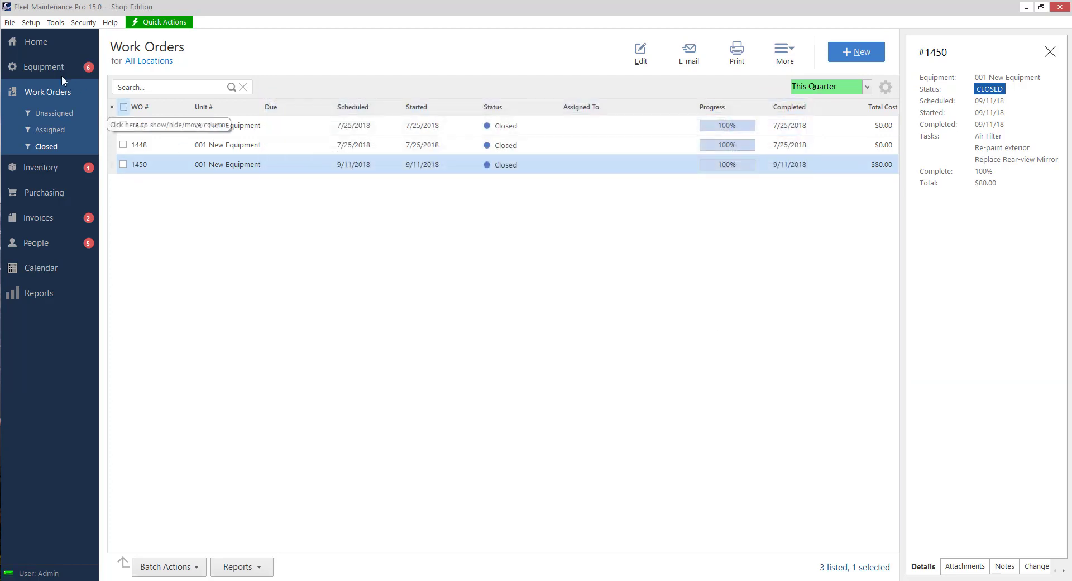
{"action": "left_click", "coordinate": [49, 70]}
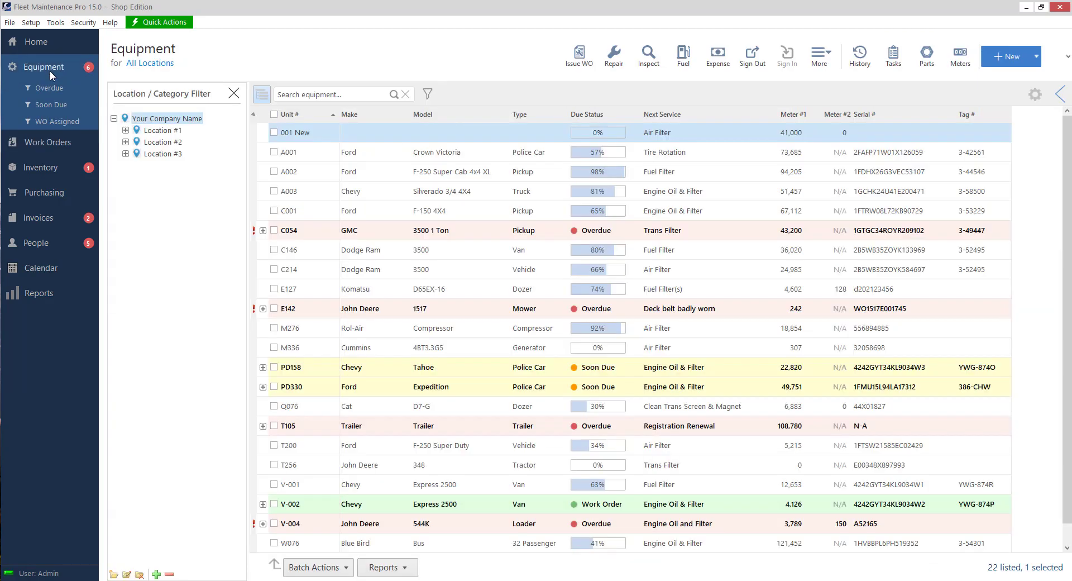
{"action": "left_click", "coordinate": [666, 159]}
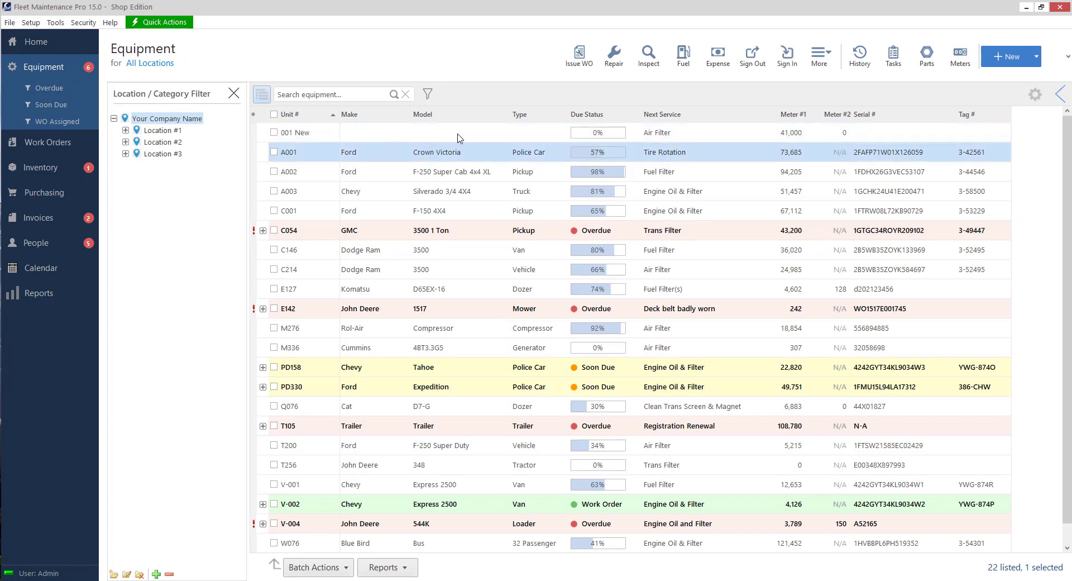
{"action": "left_click", "coordinate": [666, 133]}
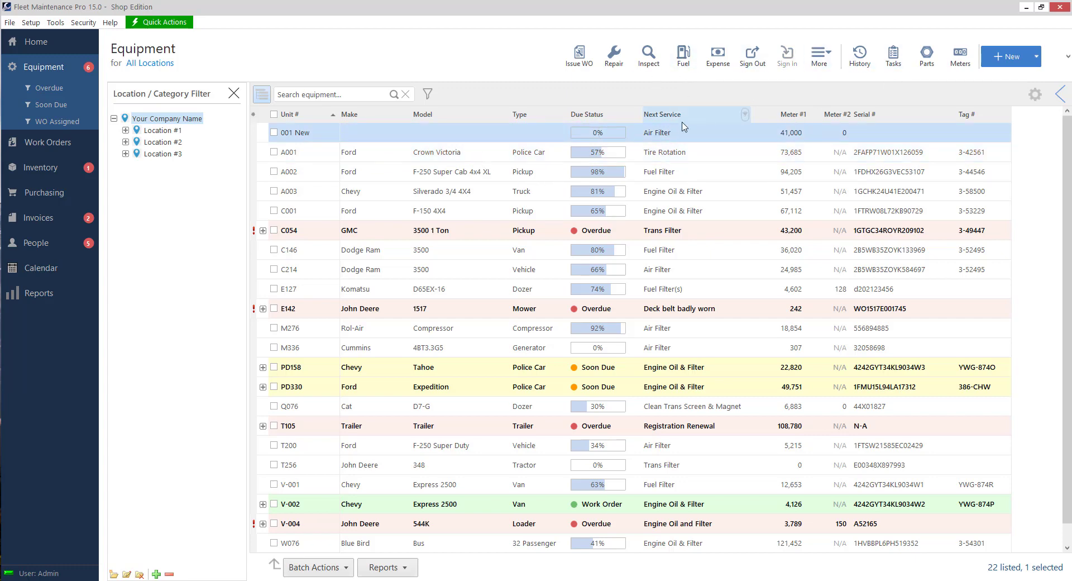
{"action": "right_click", "coordinate": [651, 134]}
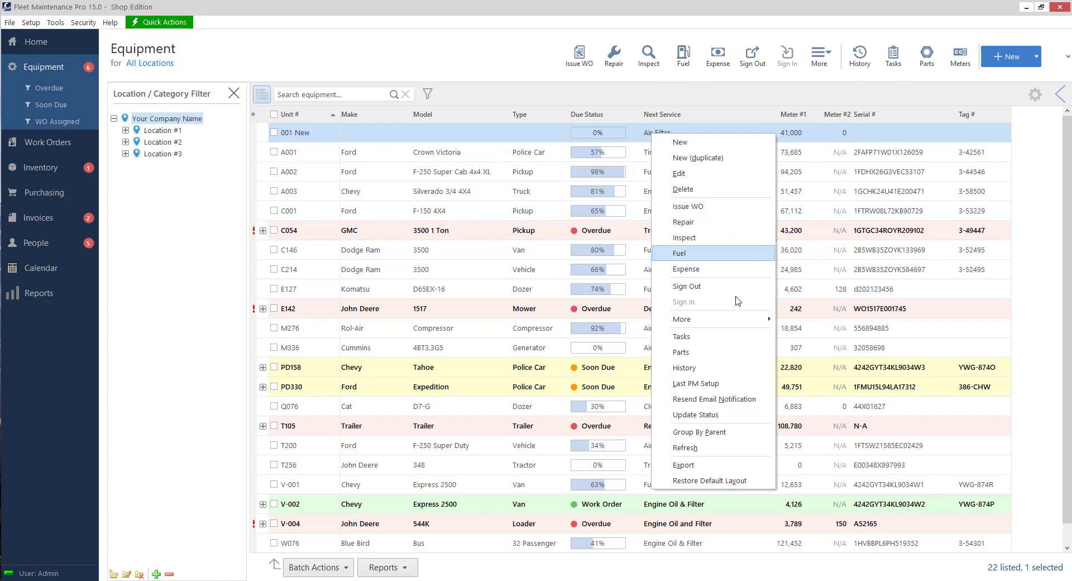
{"action": "left_click", "coordinate": [738, 388]}
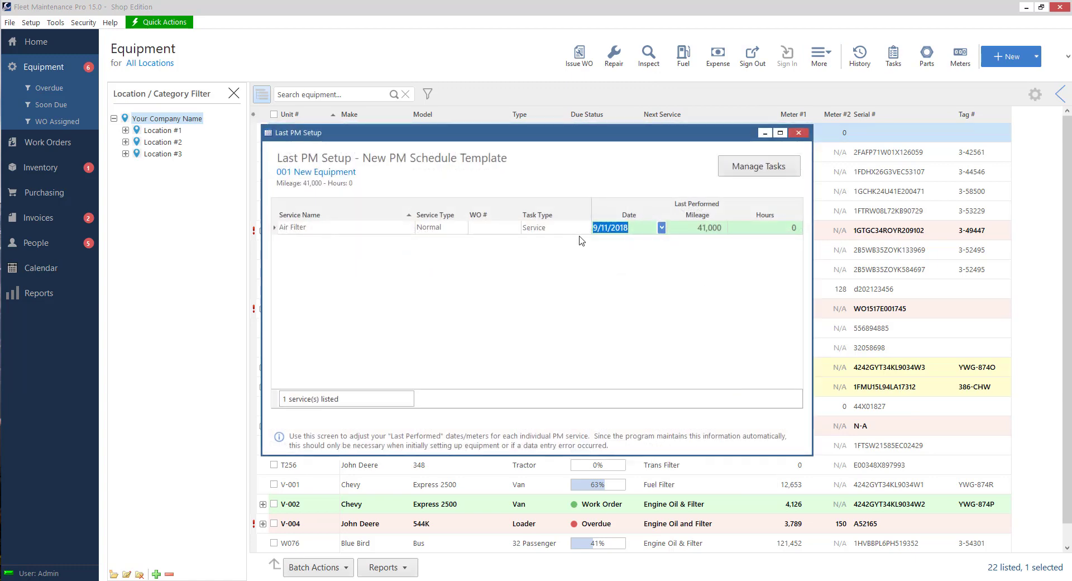
{"action": "left_click", "coordinate": [798, 133]}
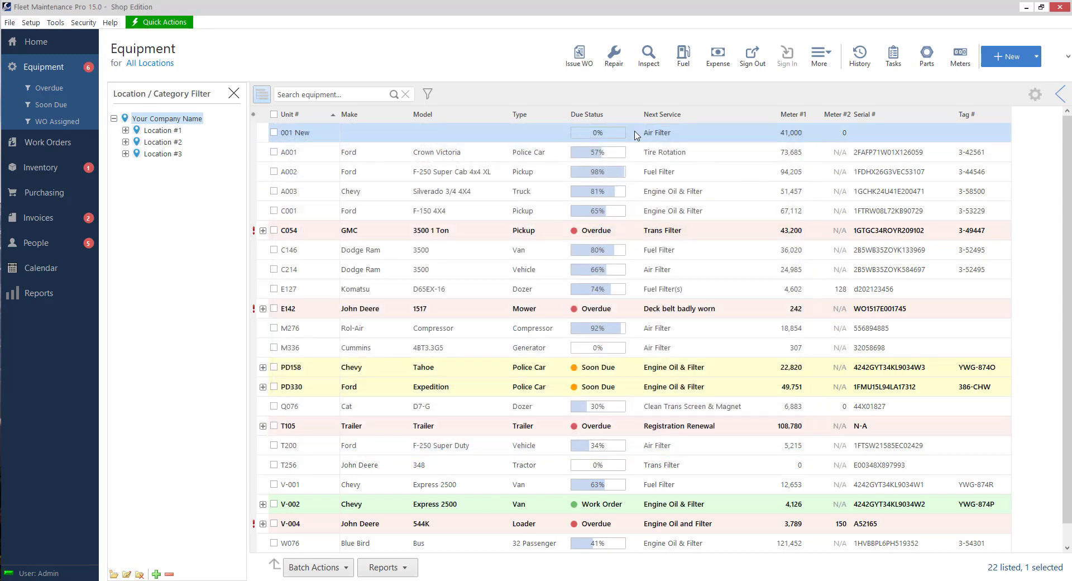
Open WO 1450 from 001 New's history, browse its Notes, Labor, Parts and Maintenance, then save and close.
{"action": "left_click", "coordinate": [868, 69]}
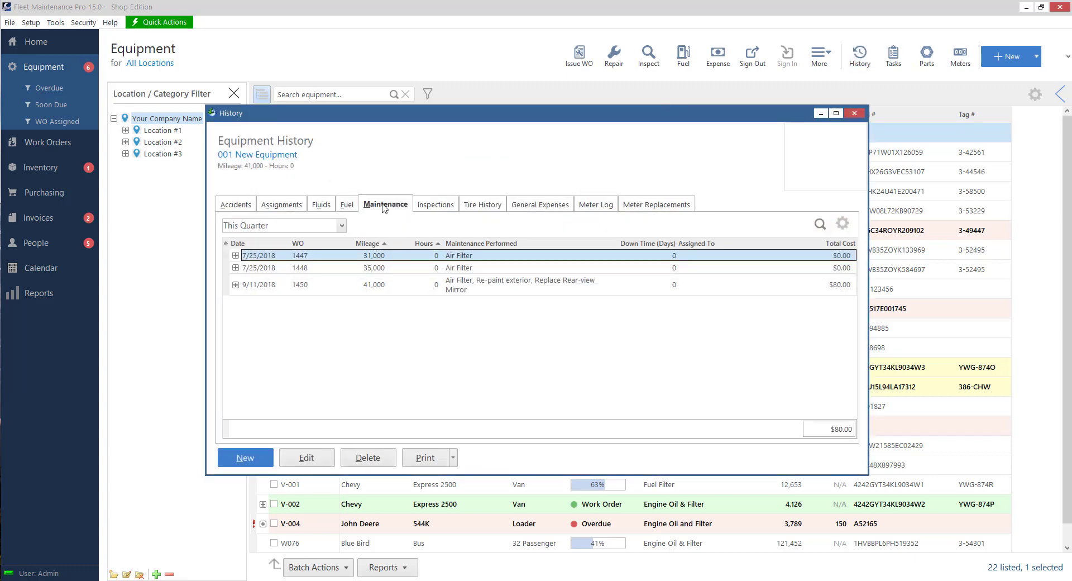
{"action": "left_click", "coordinate": [363, 290]}
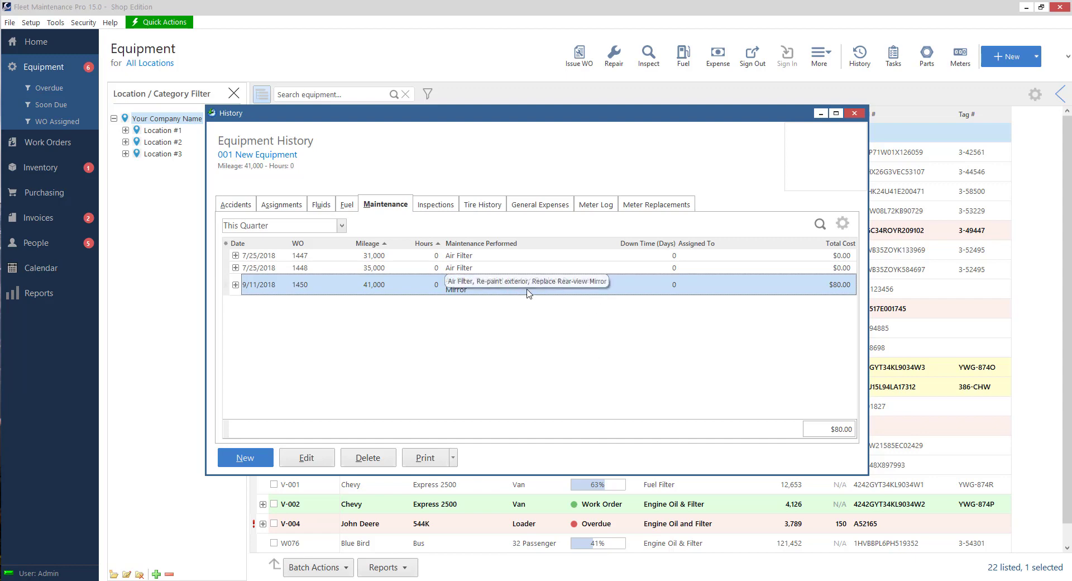
{"action": "double_click", "coordinate": [491, 289]}
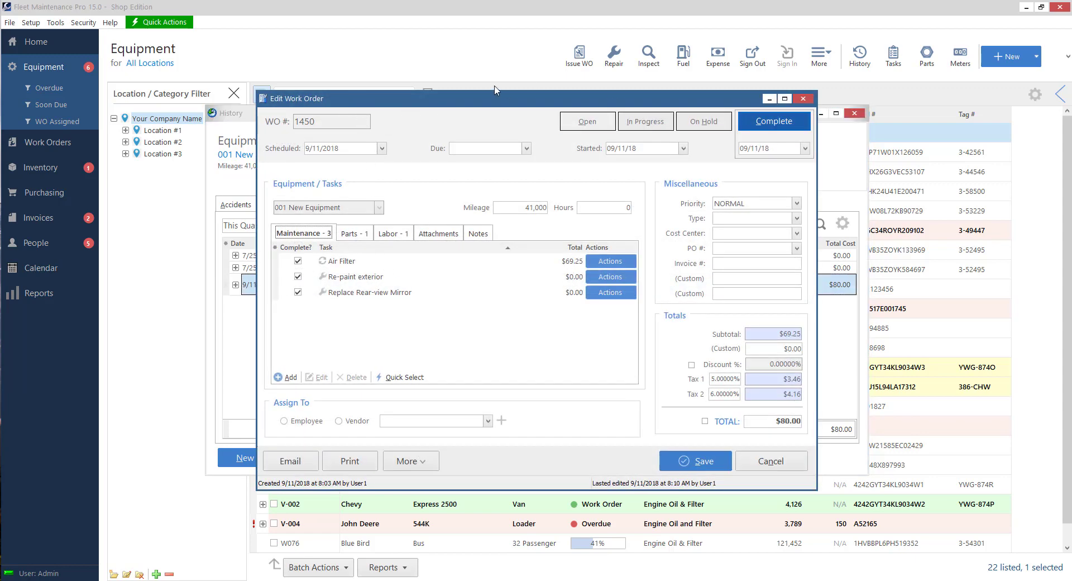
{"action": "left_click", "coordinate": [480, 233]}
{"action": "left_click", "coordinate": [397, 233]}
{"action": "left_click", "coordinate": [357, 234]}
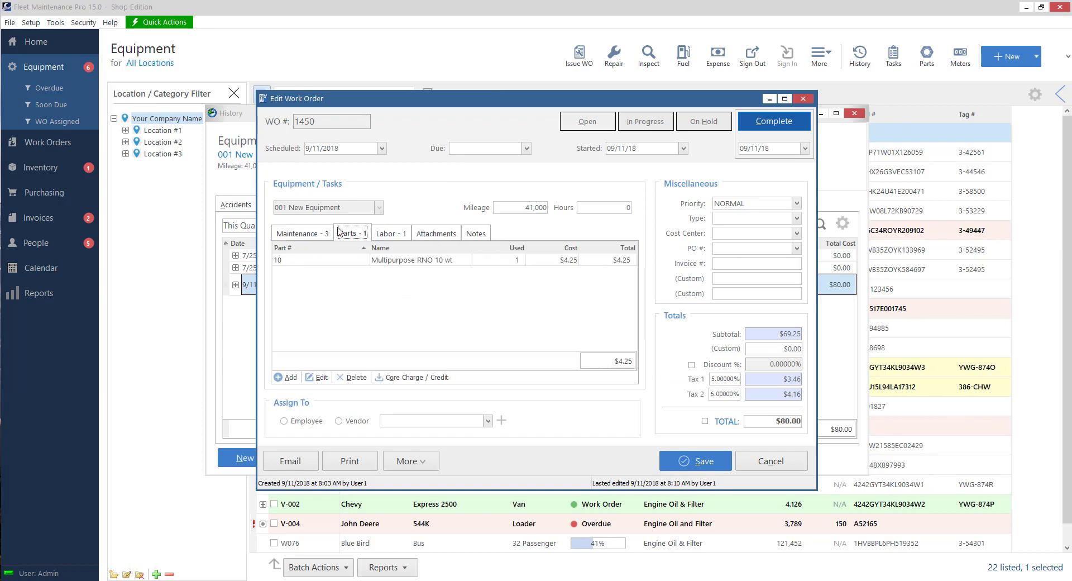
{"action": "left_click", "coordinate": [330, 232]}
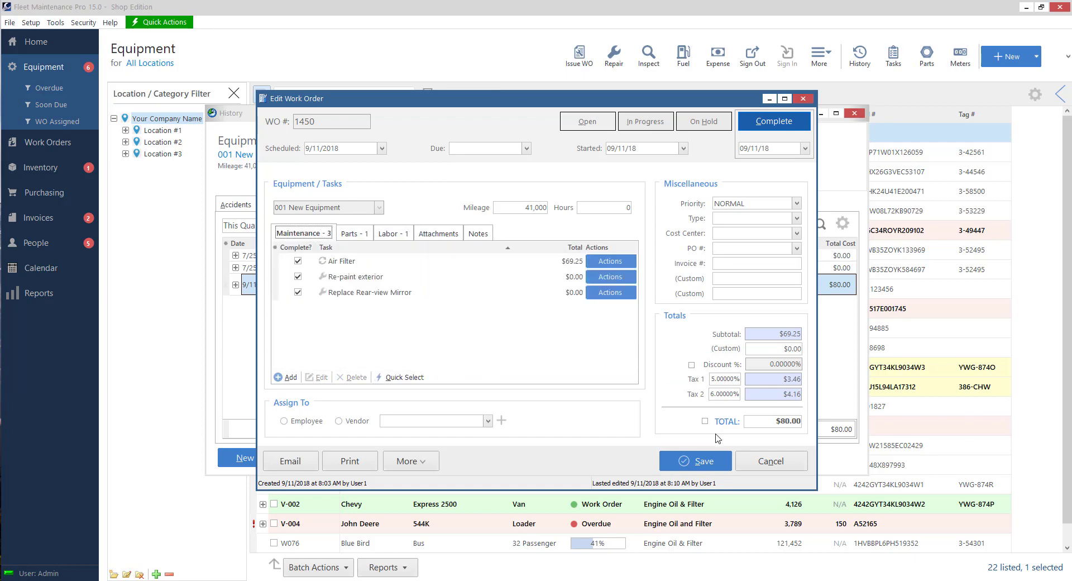
{"action": "left_click", "coordinate": [701, 463]}
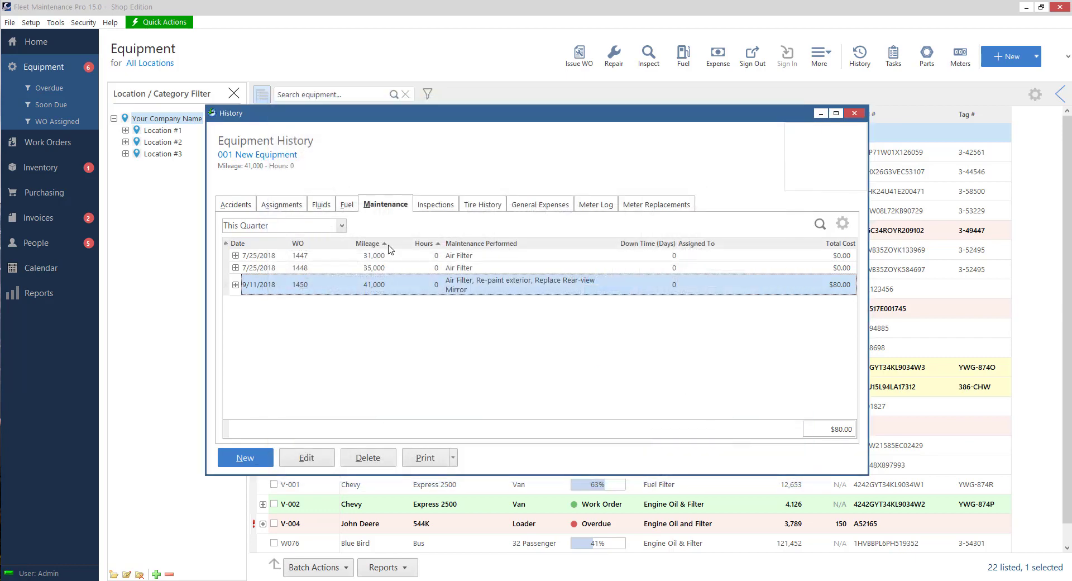
{"action": "left_click", "coordinate": [854, 113]}
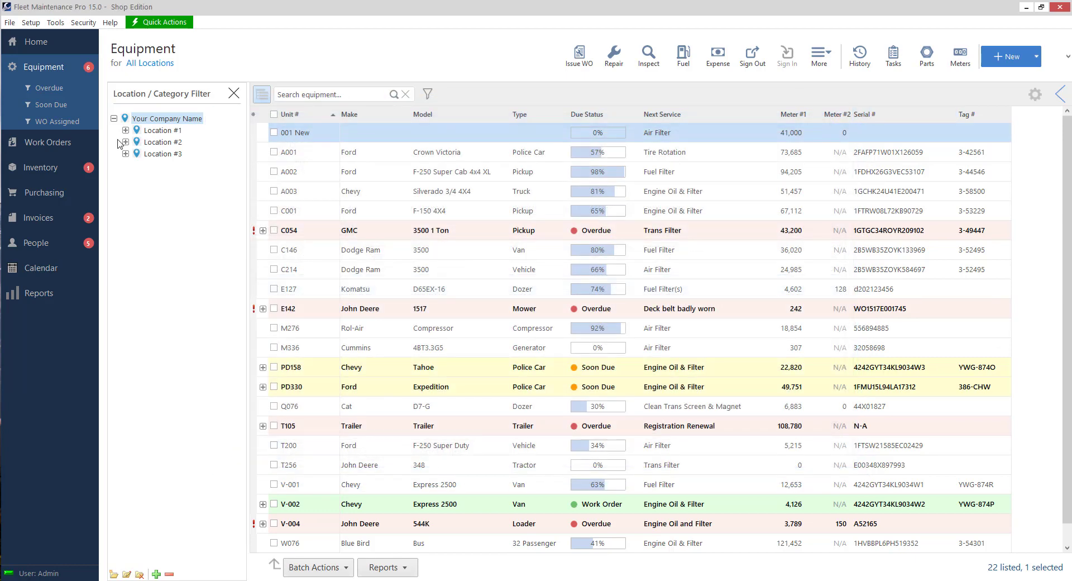
Reopen closed work order 1450 by setting its status to In Progress and saving.
{"action": "left_click", "coordinate": [35, 141]}
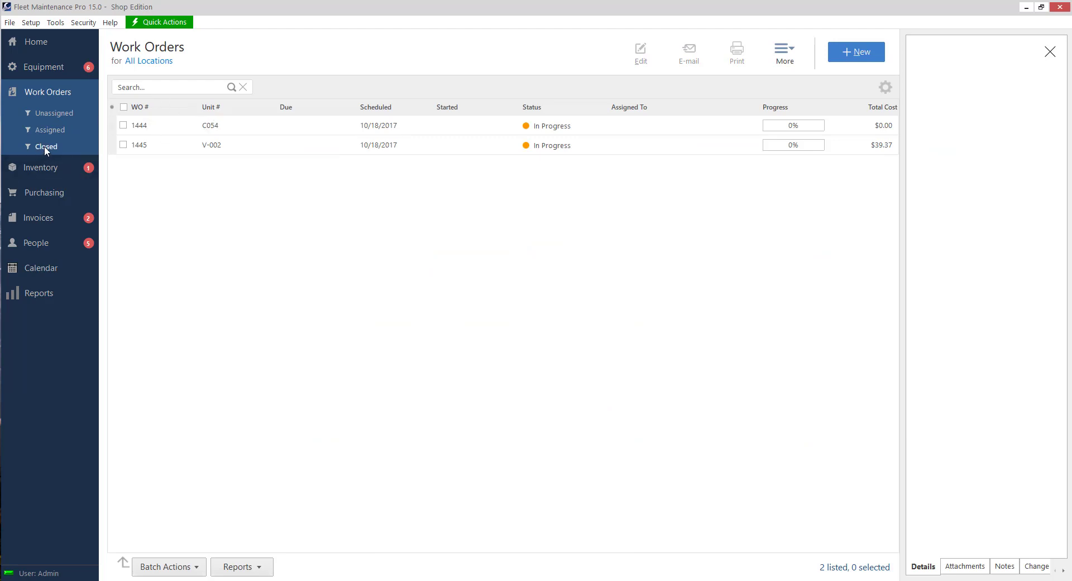
{"action": "left_click", "coordinate": [45, 145]}
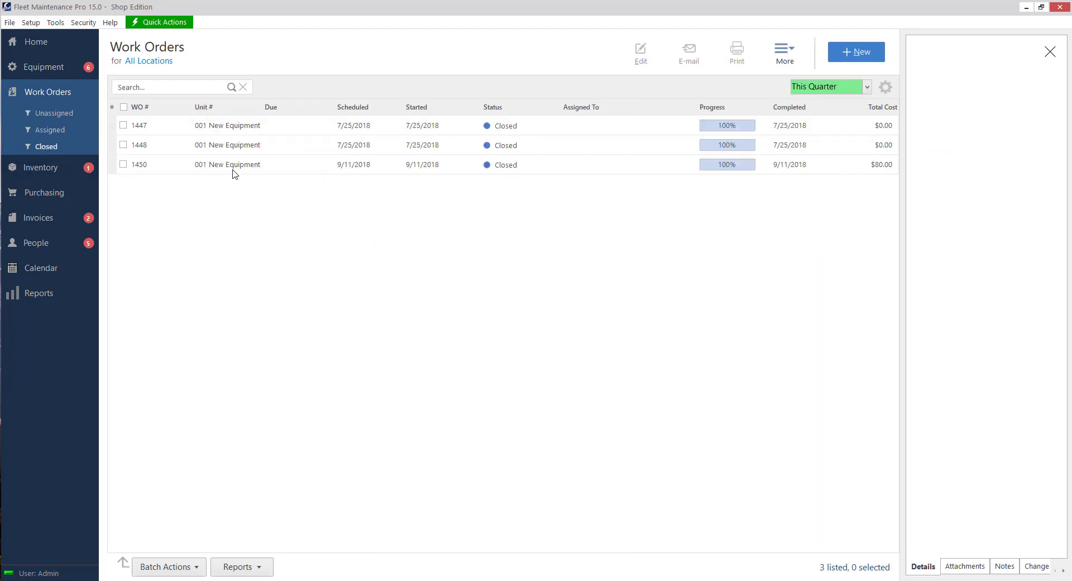
{"action": "double_click", "coordinate": [232, 169]}
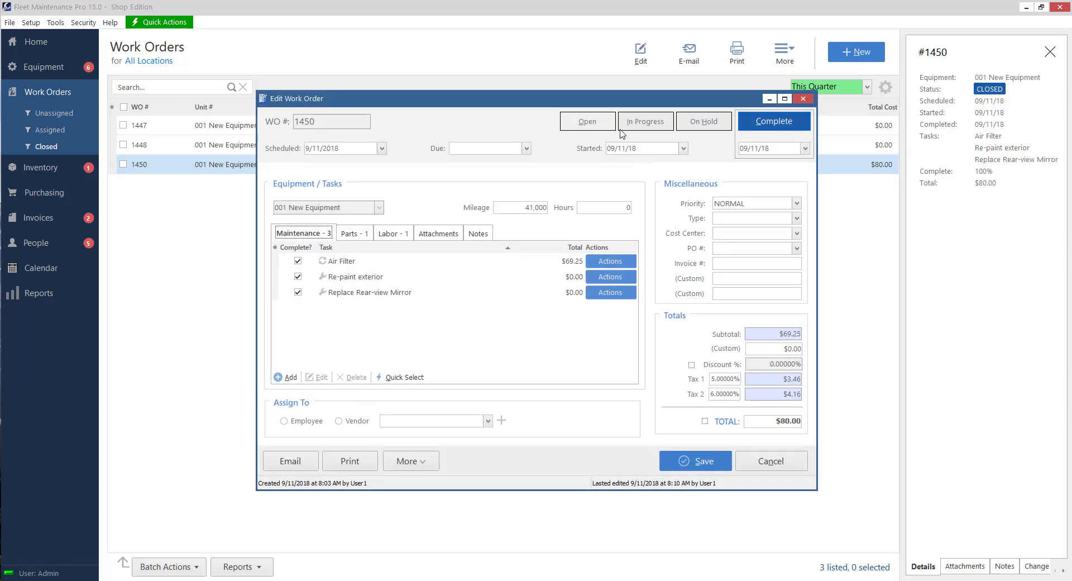
{"action": "left_click", "coordinate": [612, 125]}
{"action": "left_click", "coordinate": [649, 126]}
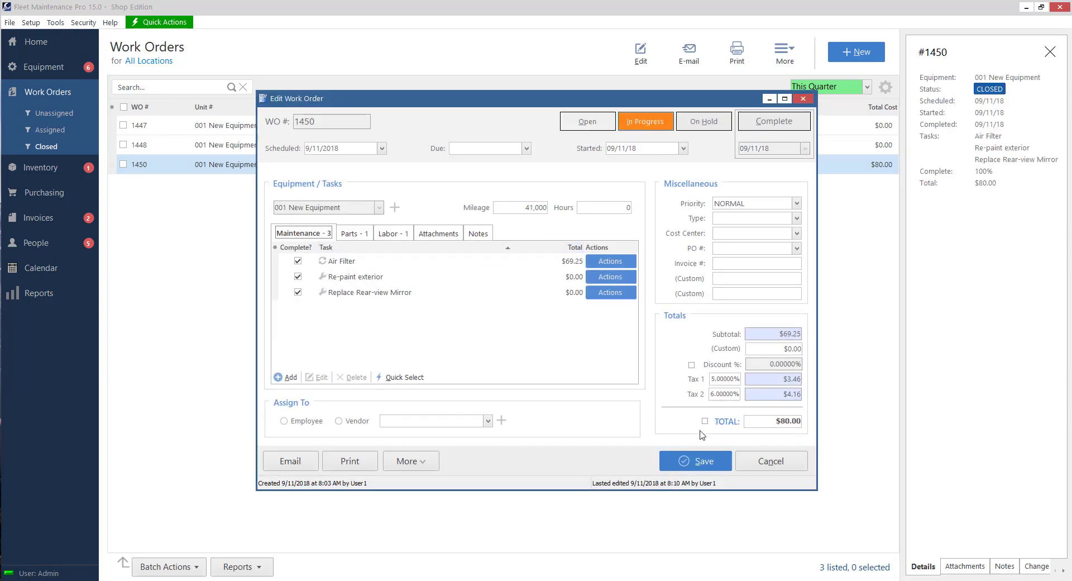
{"action": "left_click", "coordinate": [698, 460]}
Reopen work order 1450 from the open list and toggle its Air Filter task off and back on.
{"action": "left_click", "coordinate": [48, 96]}
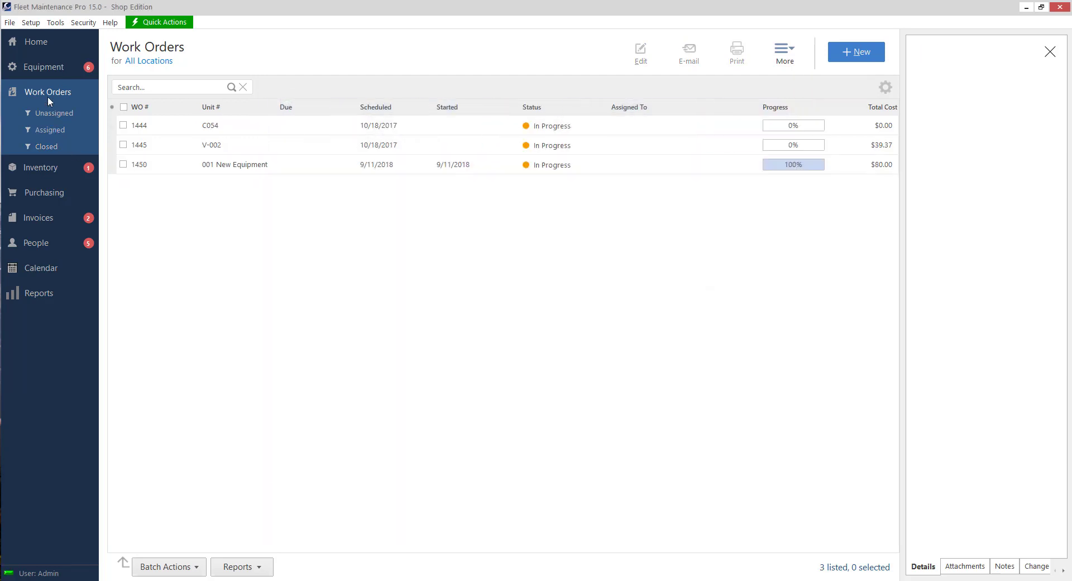
{"action": "double_click", "coordinate": [416, 168]}
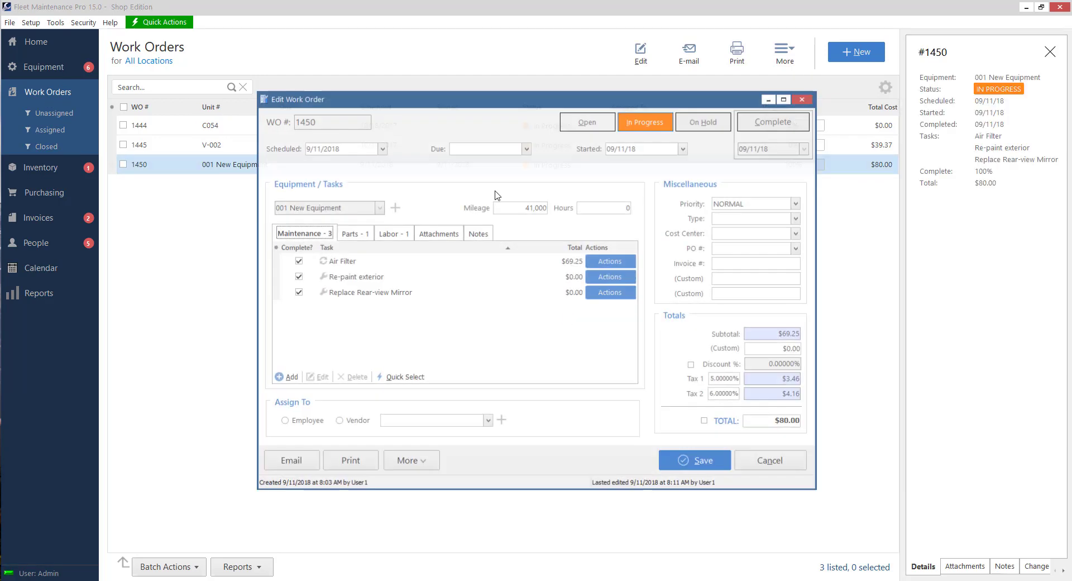
{"action": "left_click", "coordinate": [297, 266]}
{"action": "left_click", "coordinate": [297, 261]}
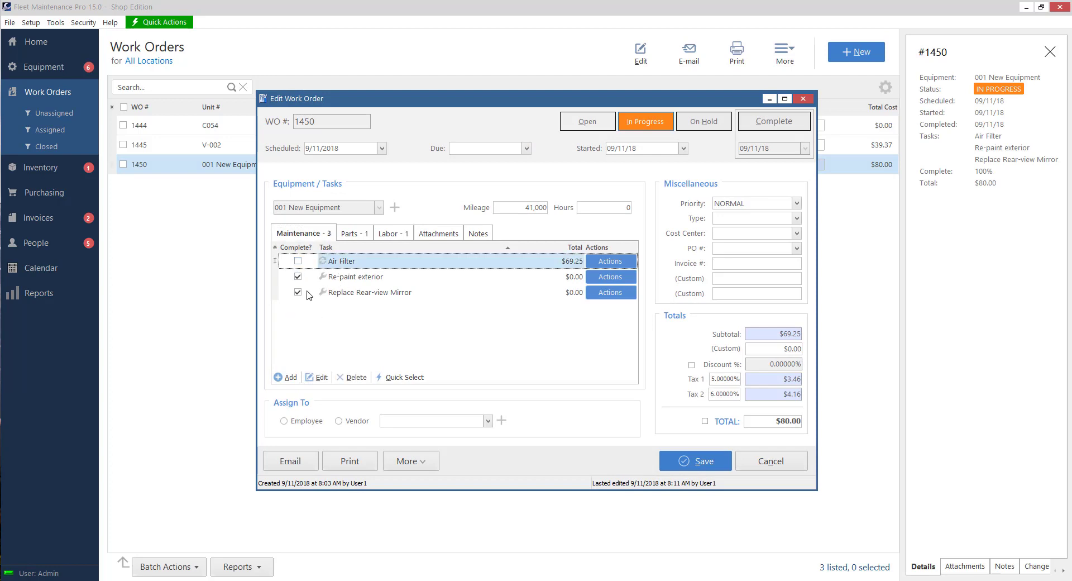
{"action": "left_click", "coordinate": [298, 260]}
{"action": "left_click", "coordinate": [285, 377]}
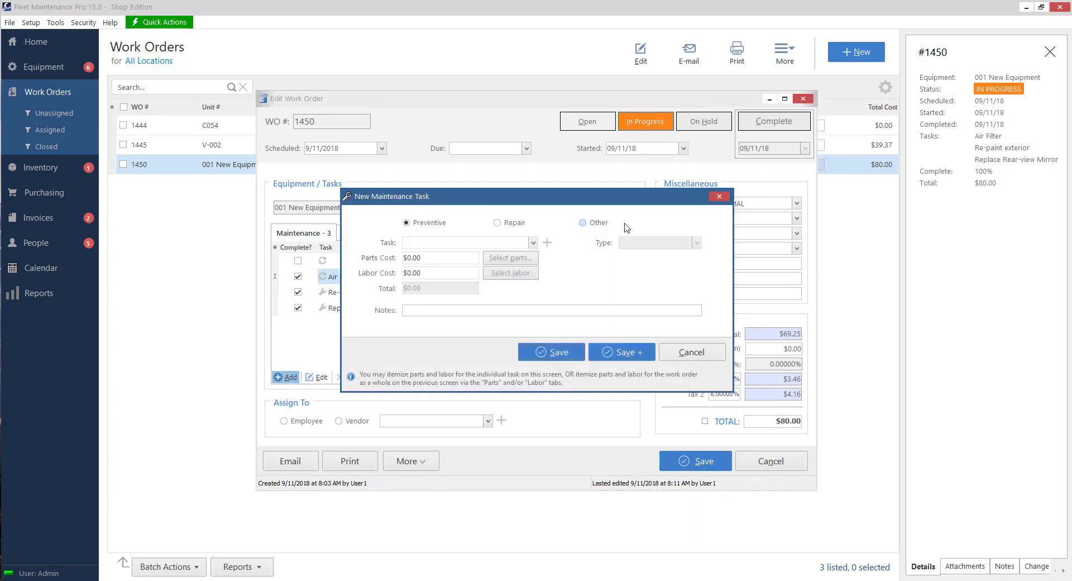
{"action": "left_click", "coordinate": [696, 356]}
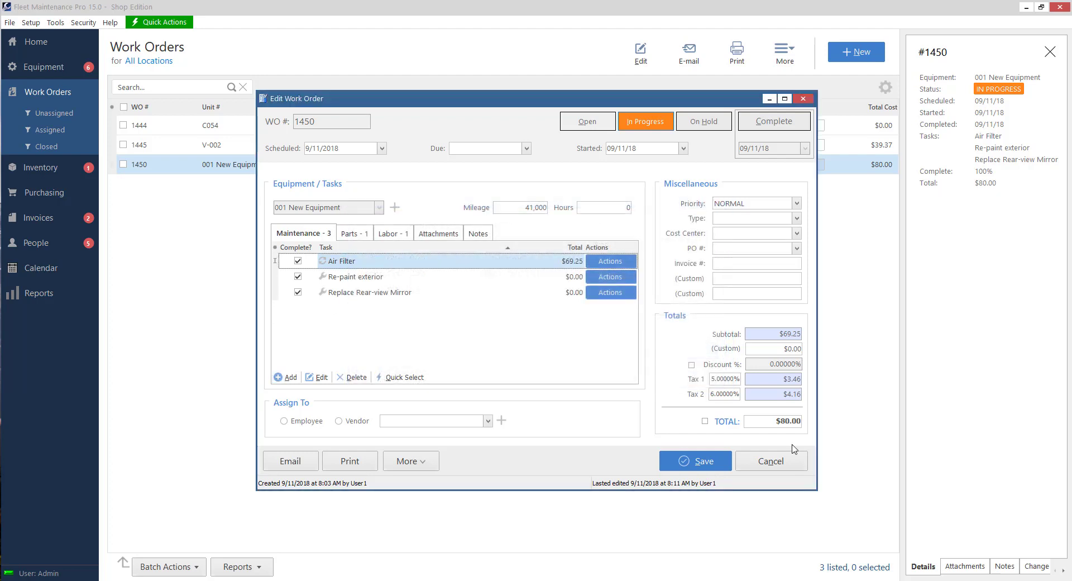
Mark work order 1450 complete at 41,000 miles and save it.
{"action": "left_click", "coordinate": [774, 121]}
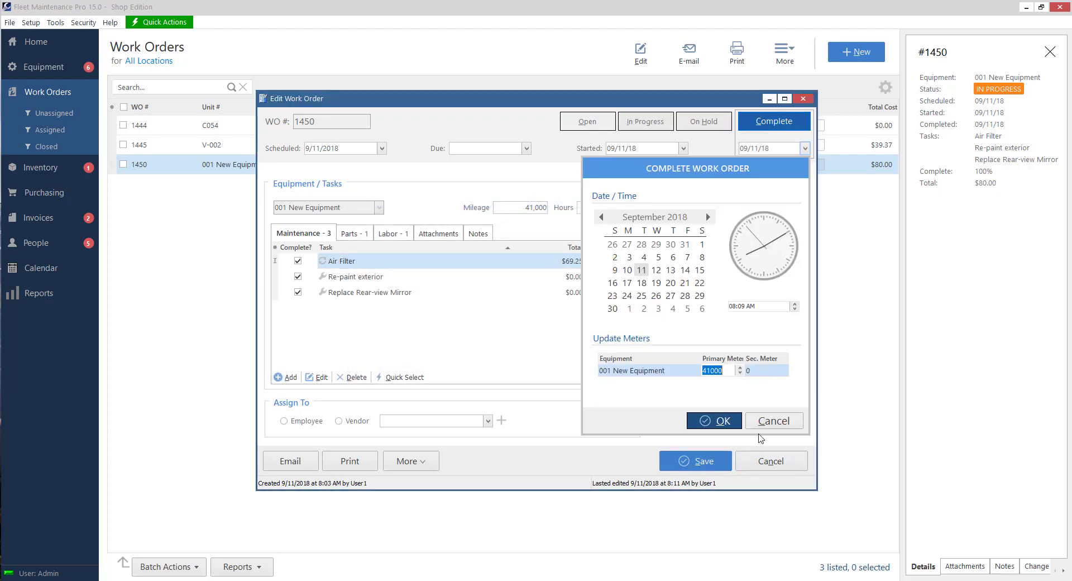
{"action": "left_click", "coordinate": [715, 422]}
{"action": "left_click", "coordinate": [705, 461]}
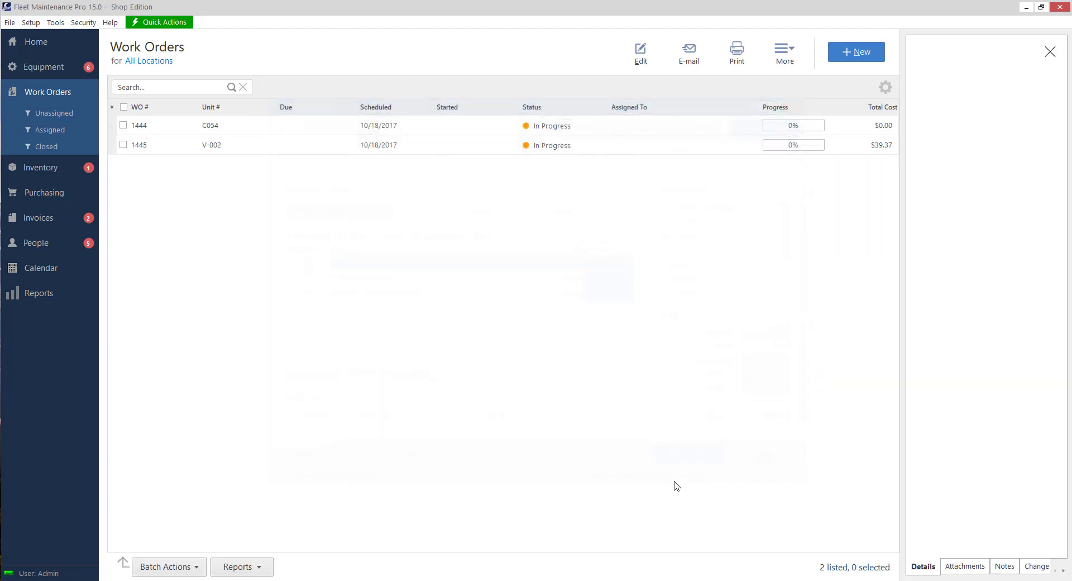